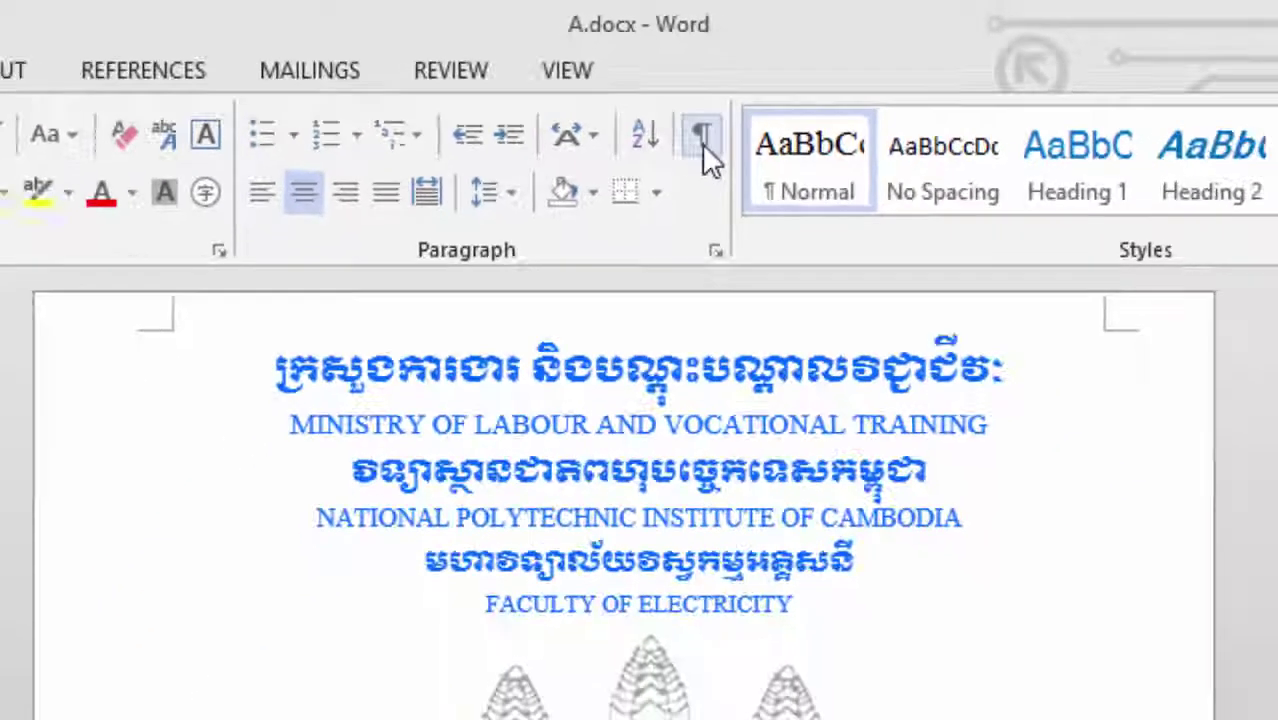
# - Show formatting marks and scroll to the Section Break (Next Page) ending the title page
pyautogui.click(737, 226)
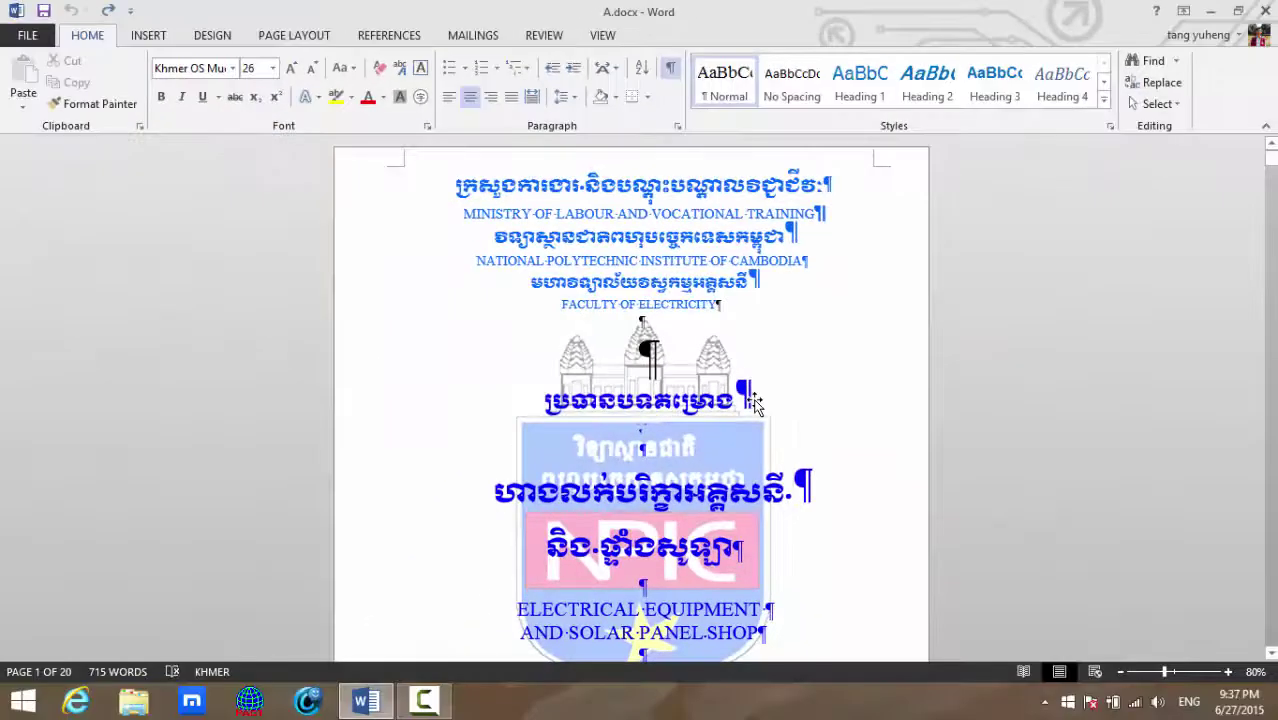
pyautogui.scroll(-3, 760, 402)
pyautogui.scroll(-3, 760, 405)
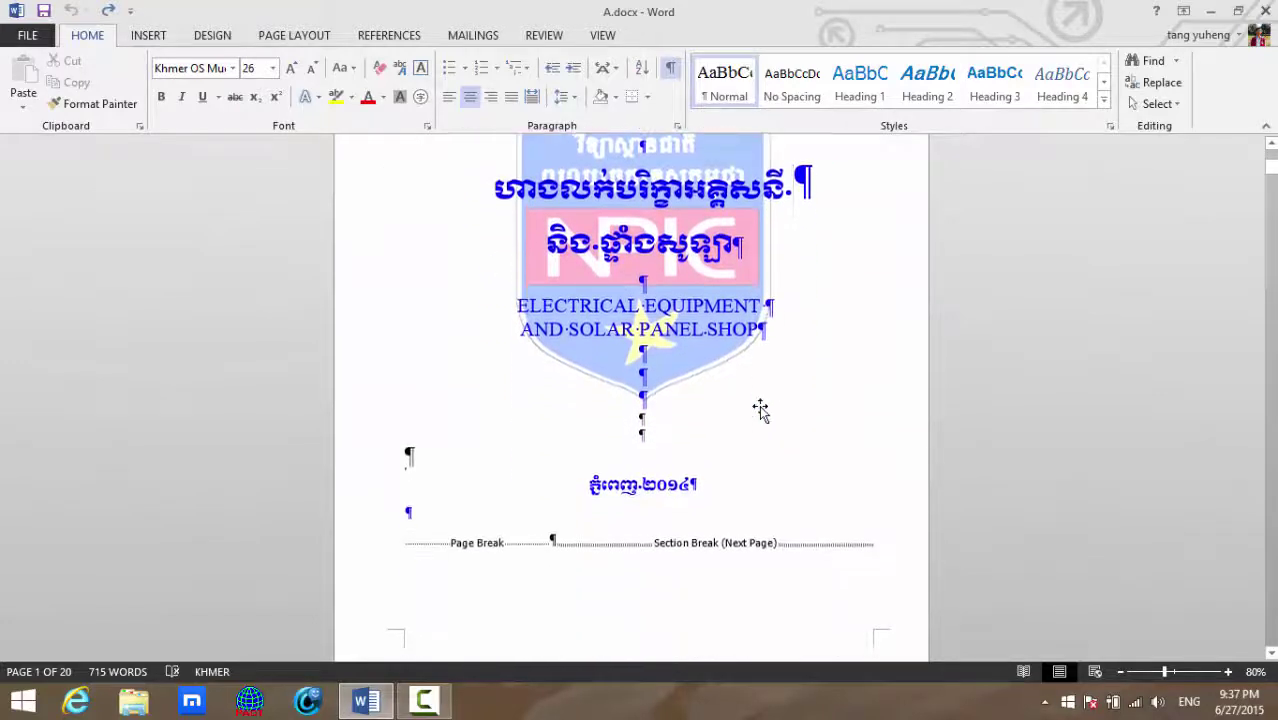
pyautogui.scroll(-2, 761, 409)
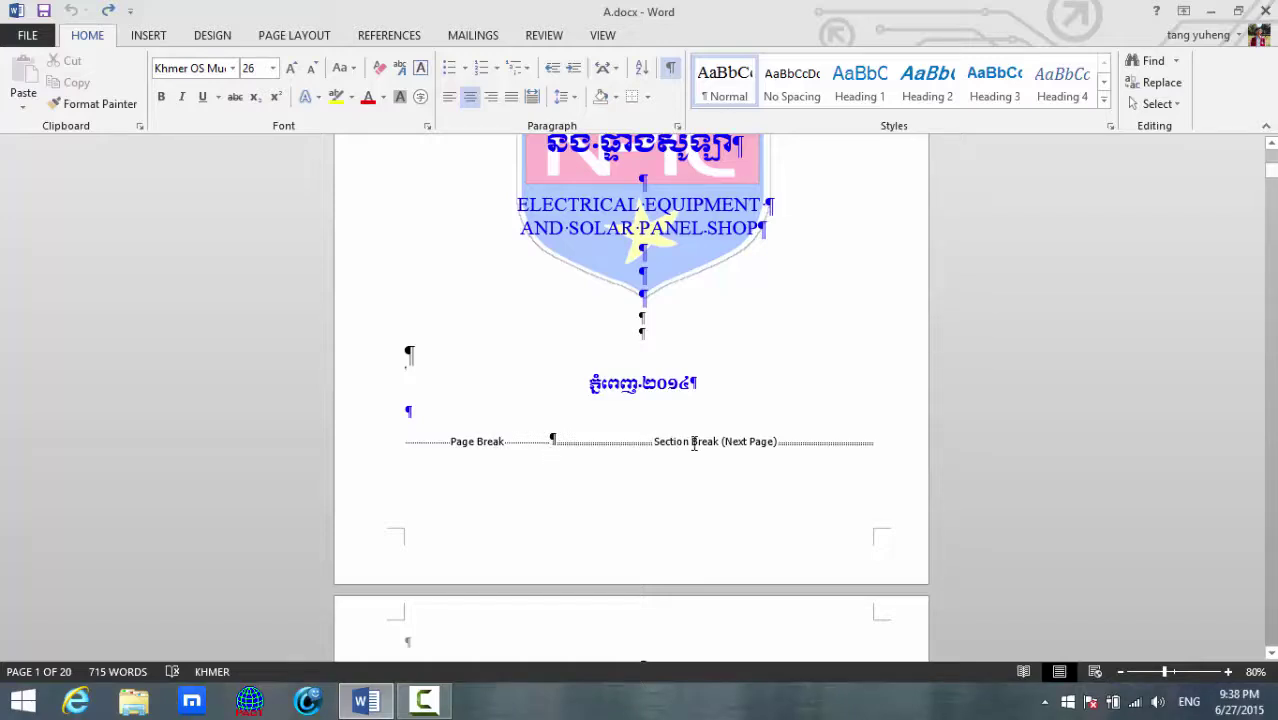
pyautogui.scroll(-3, 708, 444)
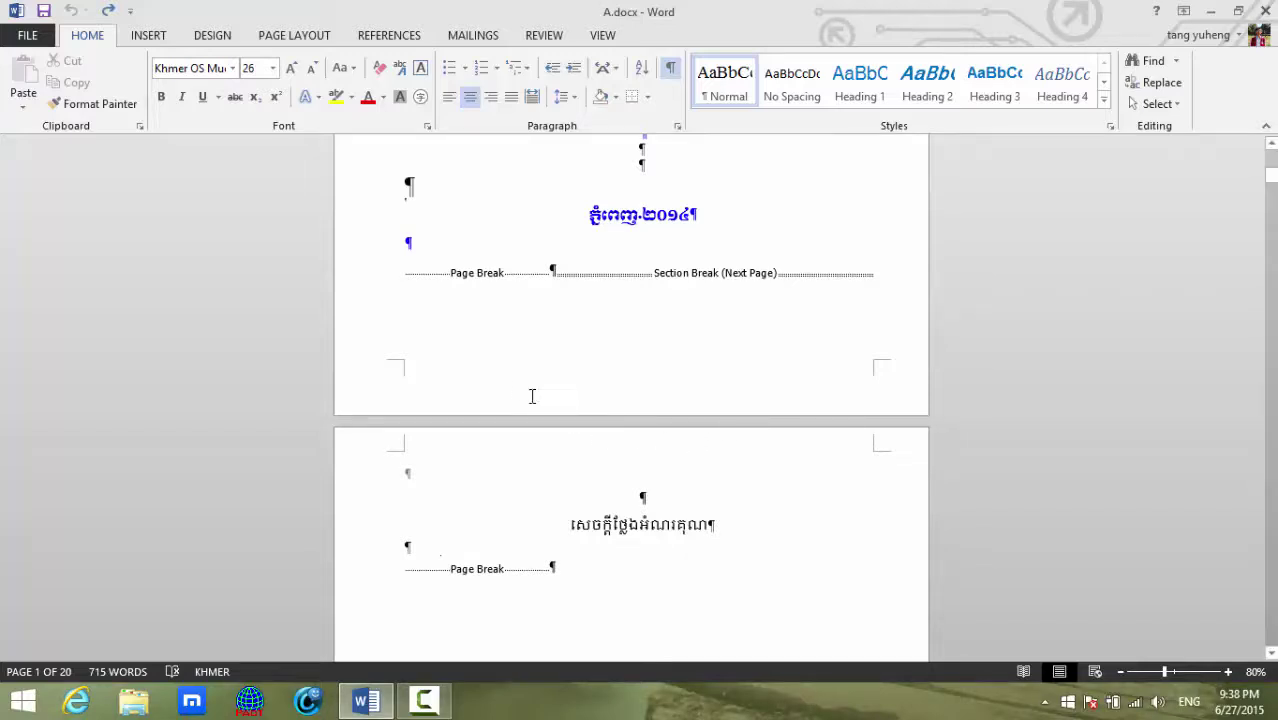
pyautogui.doubleClick(431, 380)
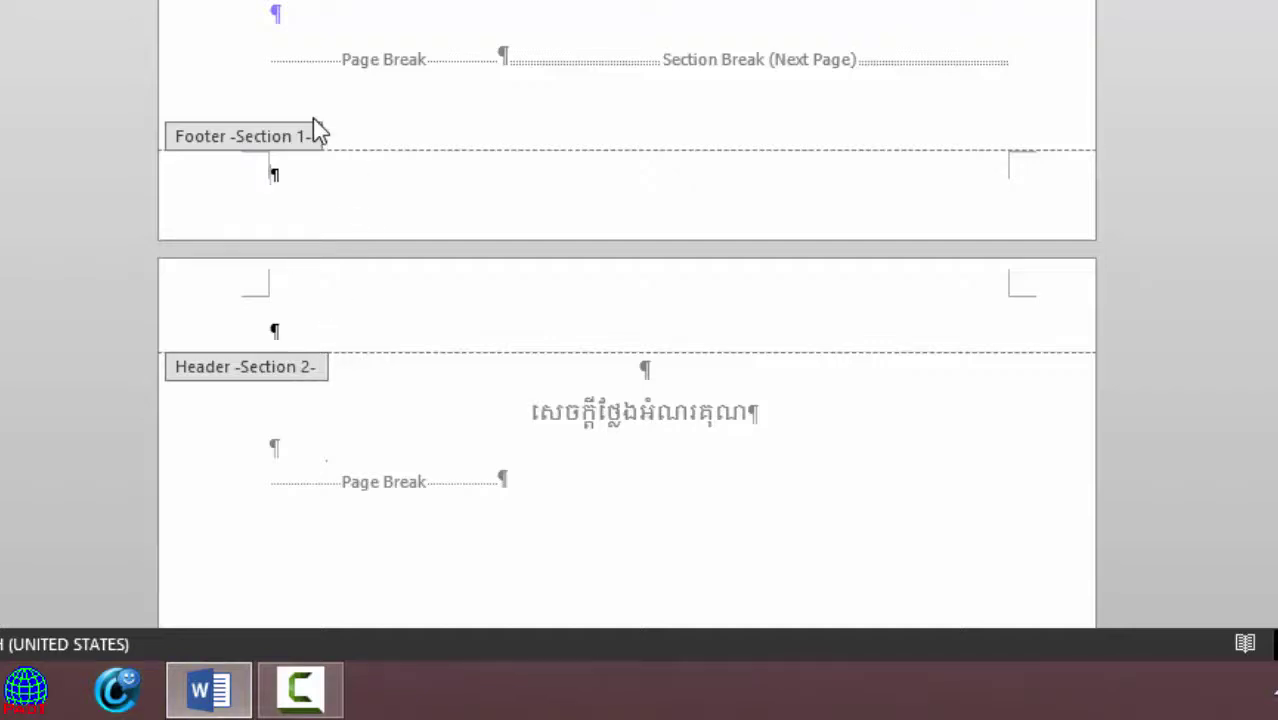
pyautogui.doubleClick(474, 108)
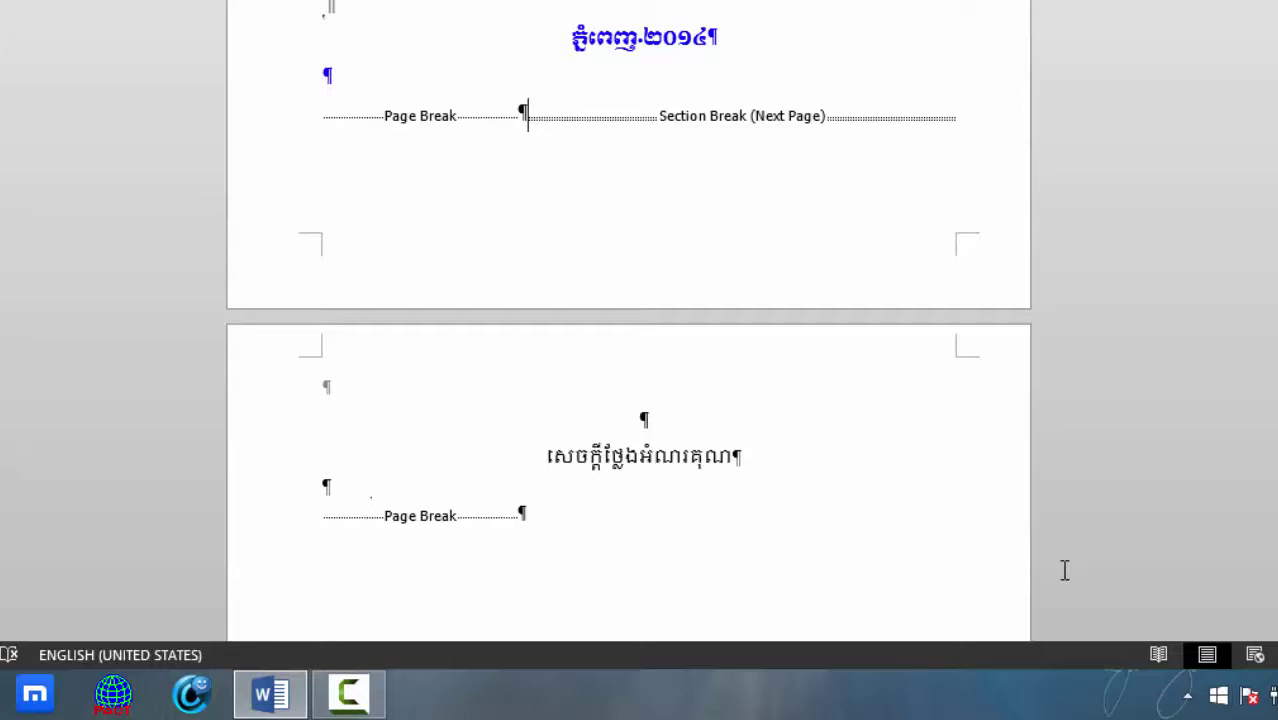
# - Delete the cover page's Section Break (Next Page) and open the footers to check section labels
pyautogui.press('Return')
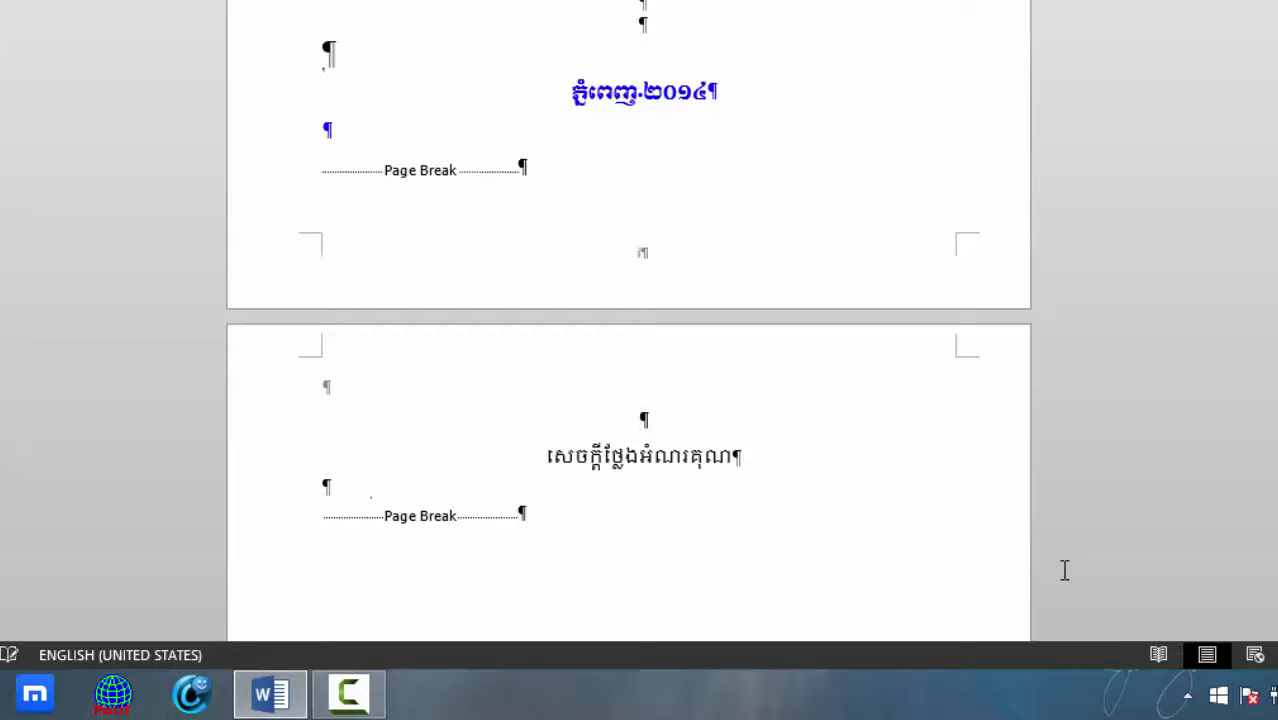
pyautogui.hotkey('alt', 'shift')
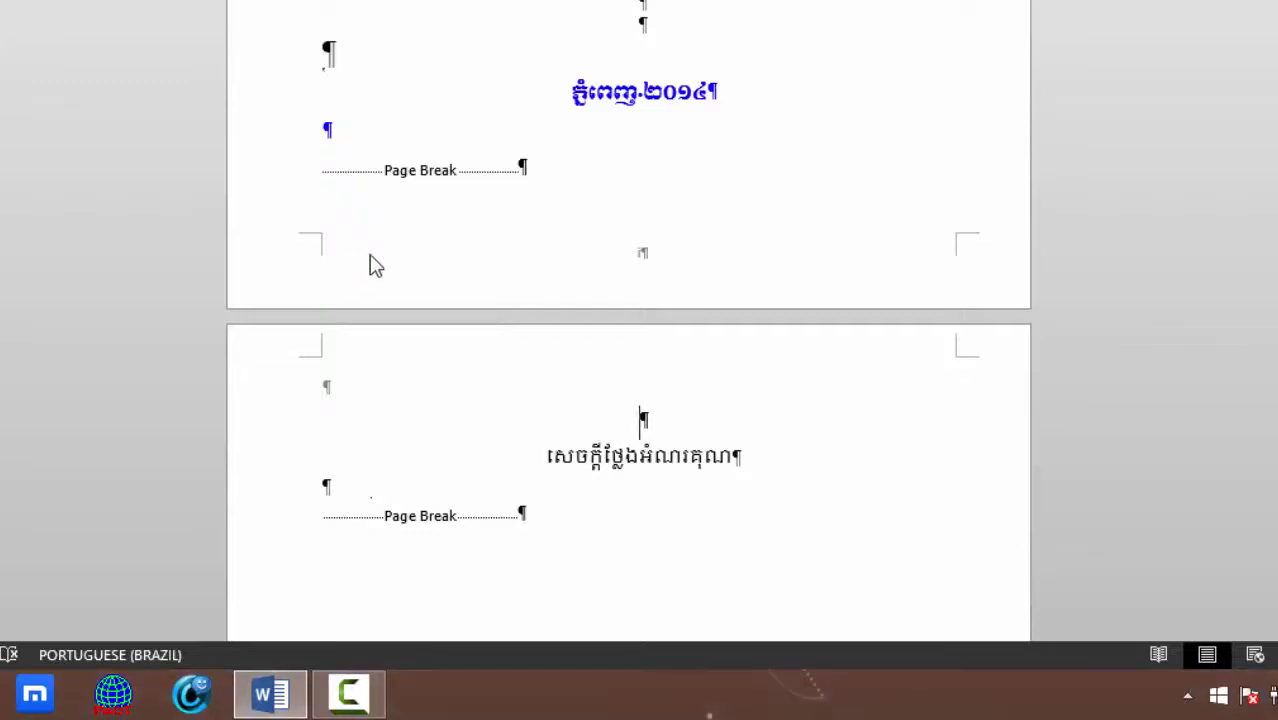
pyautogui.hotkey('alt', 'shift')
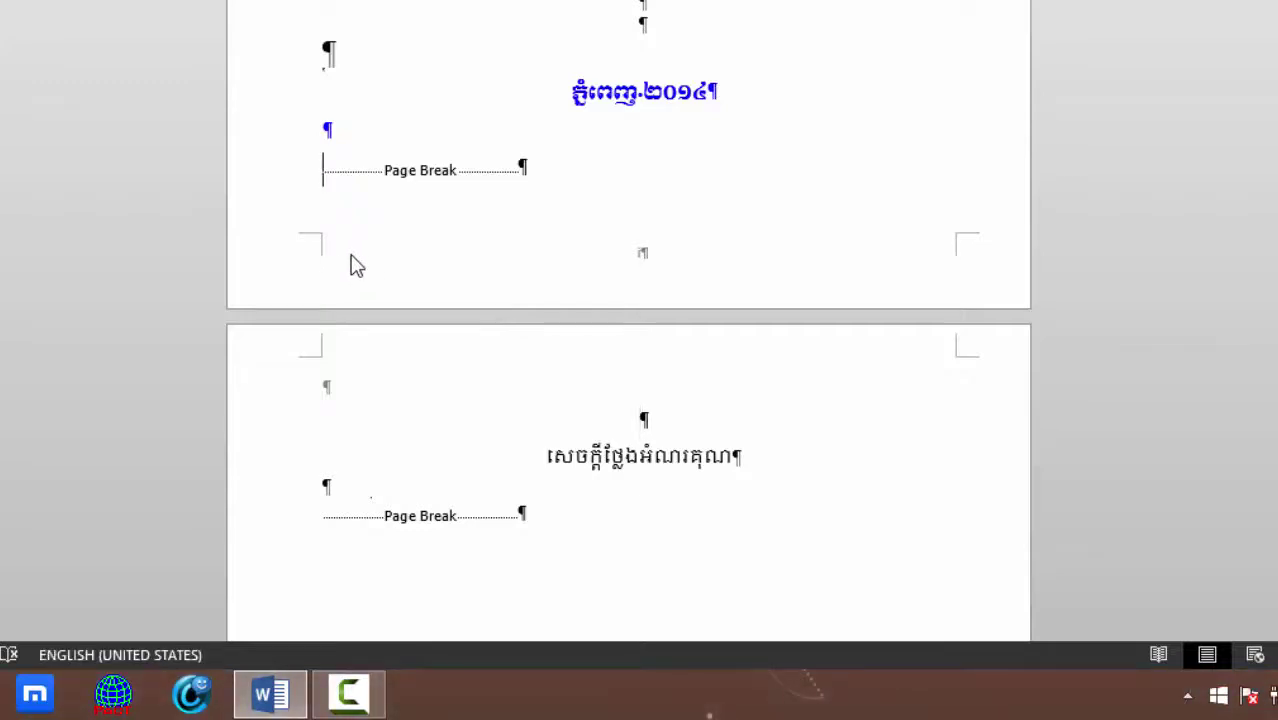
pyautogui.doubleClick(352, 258)
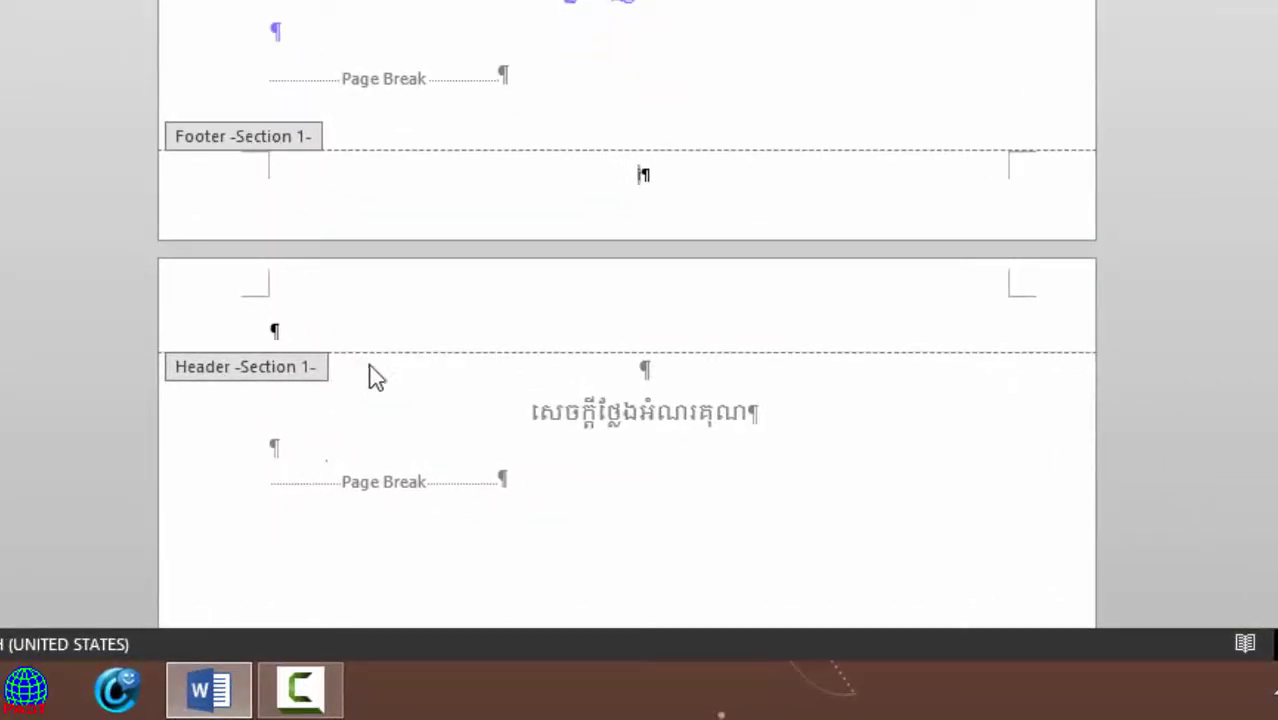
pyautogui.scroll(-5, 388, 380)
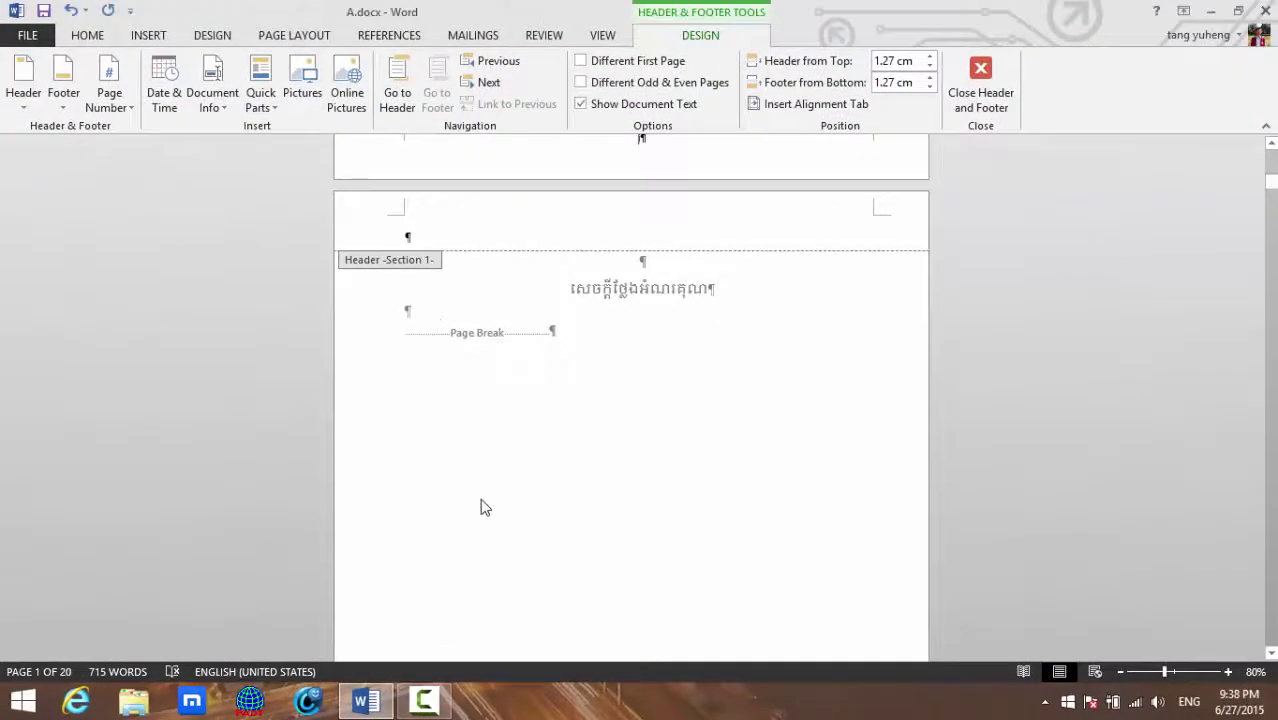
pyautogui.scroll(-1, 480, 507)
pyautogui.scroll(-1, 480, 507)
pyautogui.scroll(-3, 480, 507)
pyautogui.scroll(-2, 480, 505)
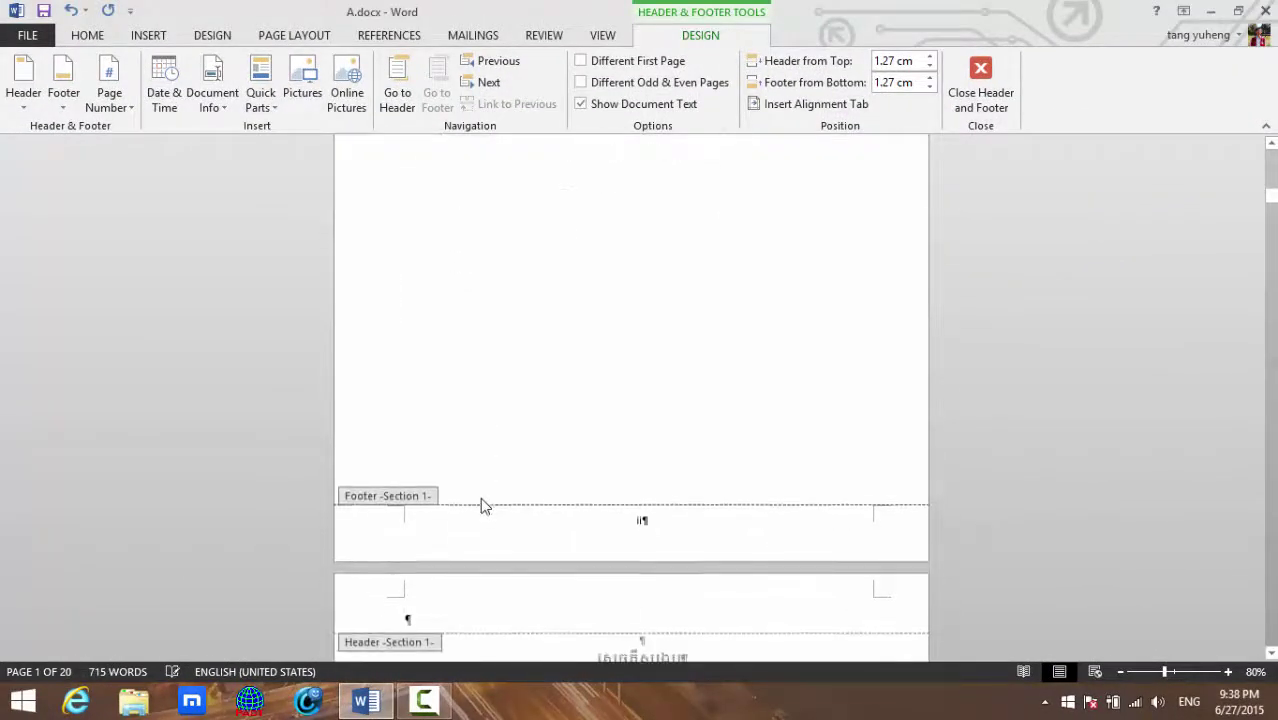
pyautogui.scroll(-2, 480, 505)
pyautogui.scroll(-3, 480, 505)
pyautogui.scroll(-4, 480, 505)
pyautogui.scroll(-4, 480, 505)
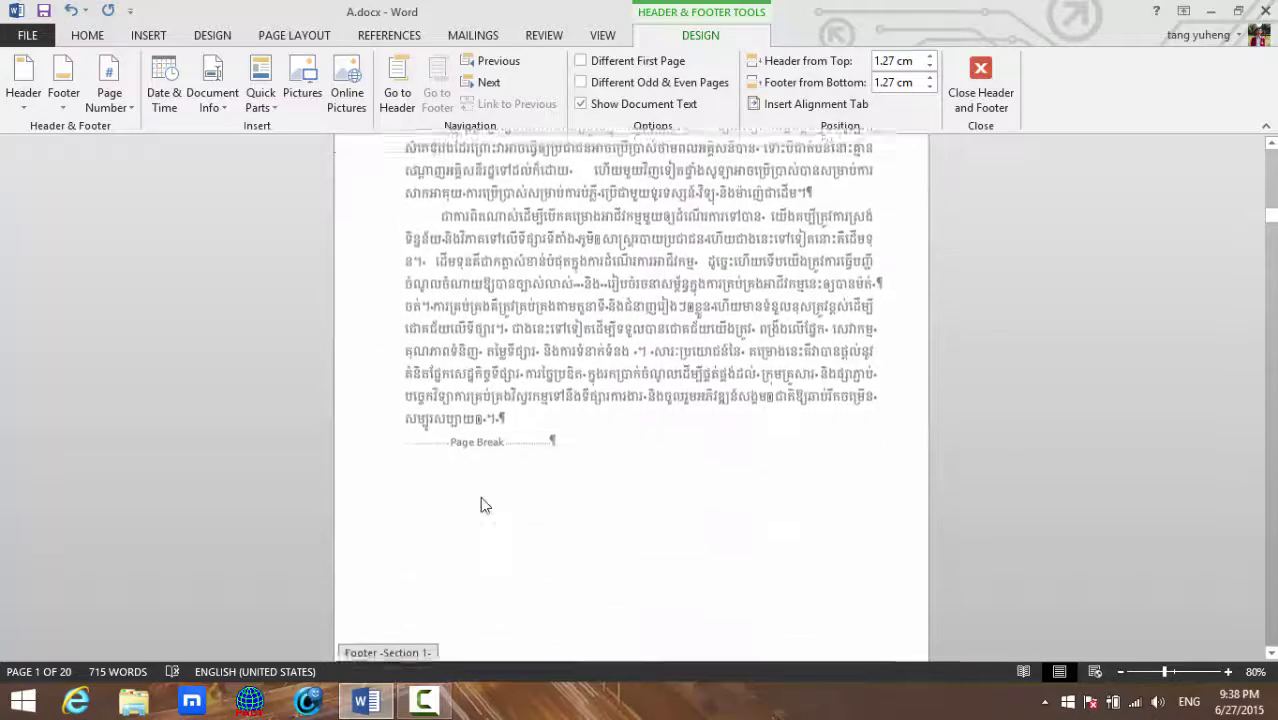
pyautogui.scroll(-4, 480, 505)
pyautogui.scroll(-4, 480, 505)
pyautogui.scroll(-5, 480, 505)
pyautogui.scroll(-5, 480, 505)
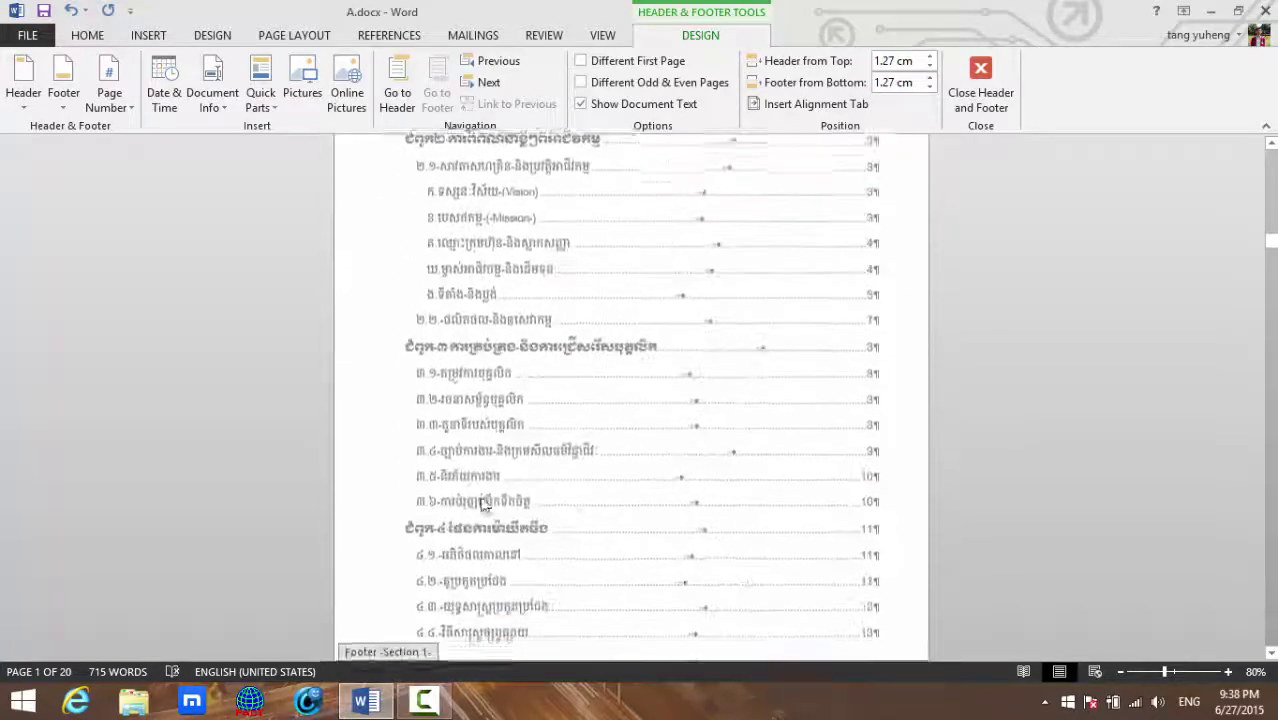
pyautogui.scroll(-4, 480, 503)
pyautogui.scroll(-4, 480, 503)
pyautogui.scroll(-4, 482, 505)
pyautogui.scroll(-4, 484, 507)
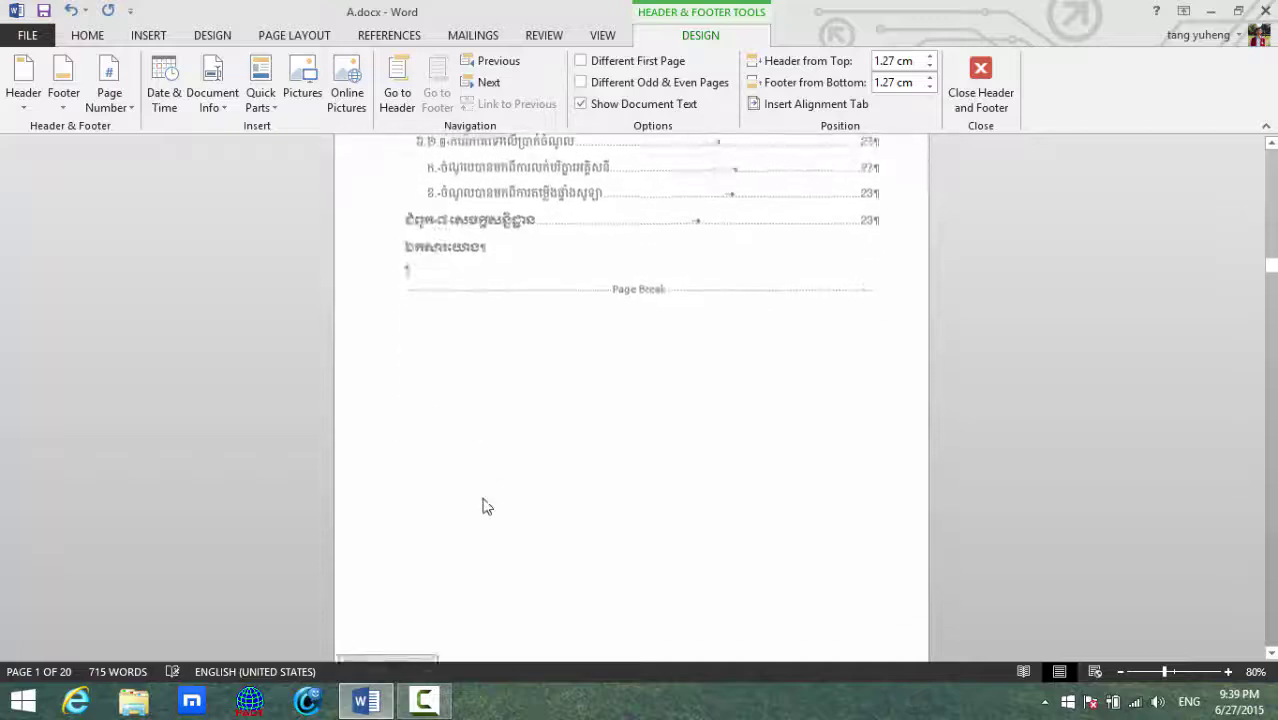
pyautogui.scroll(-4, 482, 505)
pyautogui.scroll(-4, 482, 503)
pyautogui.scroll(-4, 482, 502)
pyautogui.scroll(-4, 484, 498)
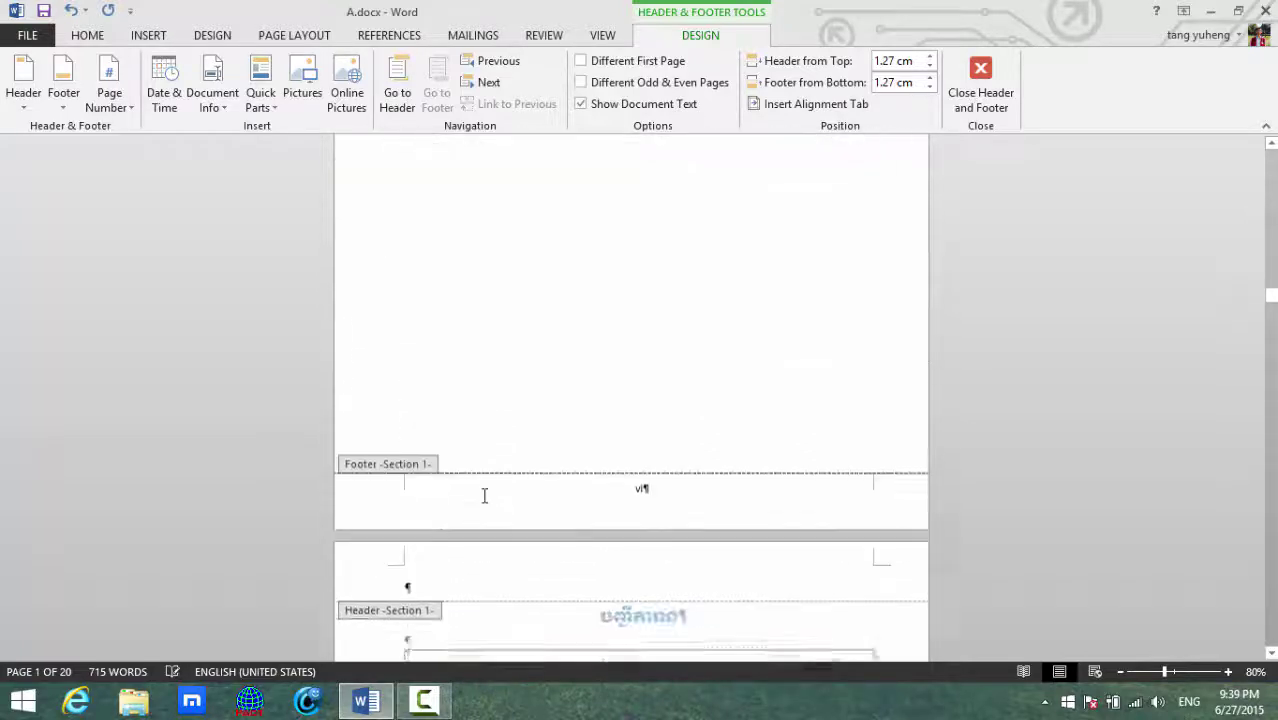
pyautogui.scroll(-4, 484, 498)
pyautogui.scroll(-4, 483, 500)
pyautogui.scroll(-4, 483, 500)
pyautogui.scroll(-4, 484, 502)
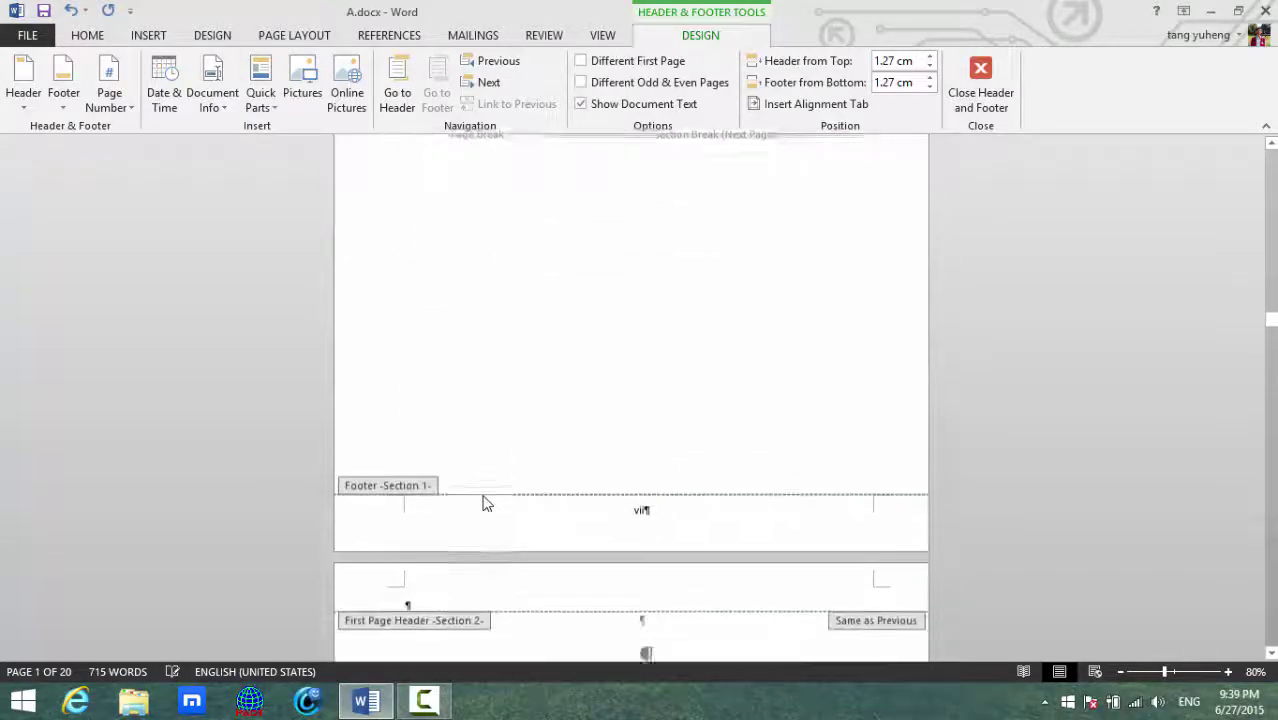
pyautogui.scroll(3, 483, 503)
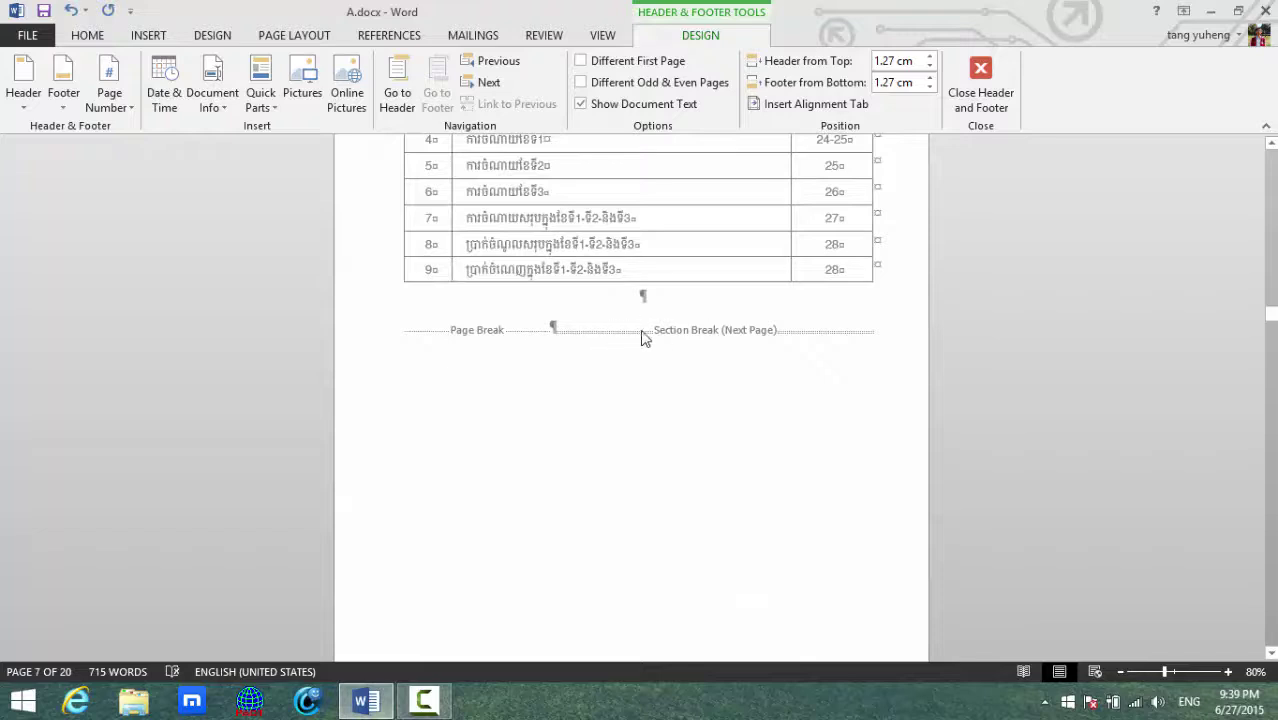
# - Close header and footer editing and scroll to the Chapter 1 Introductions page
pyautogui.doubleClick(578, 337)
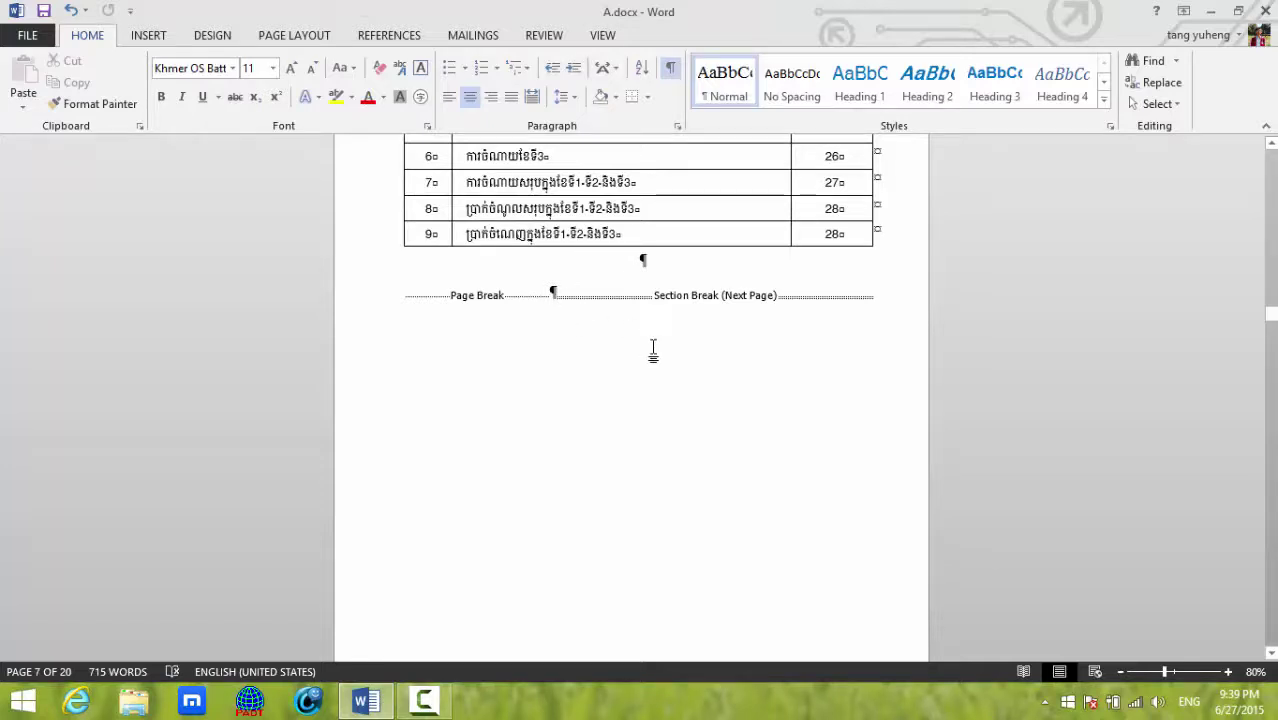
pyautogui.scroll(-3, 653, 348)
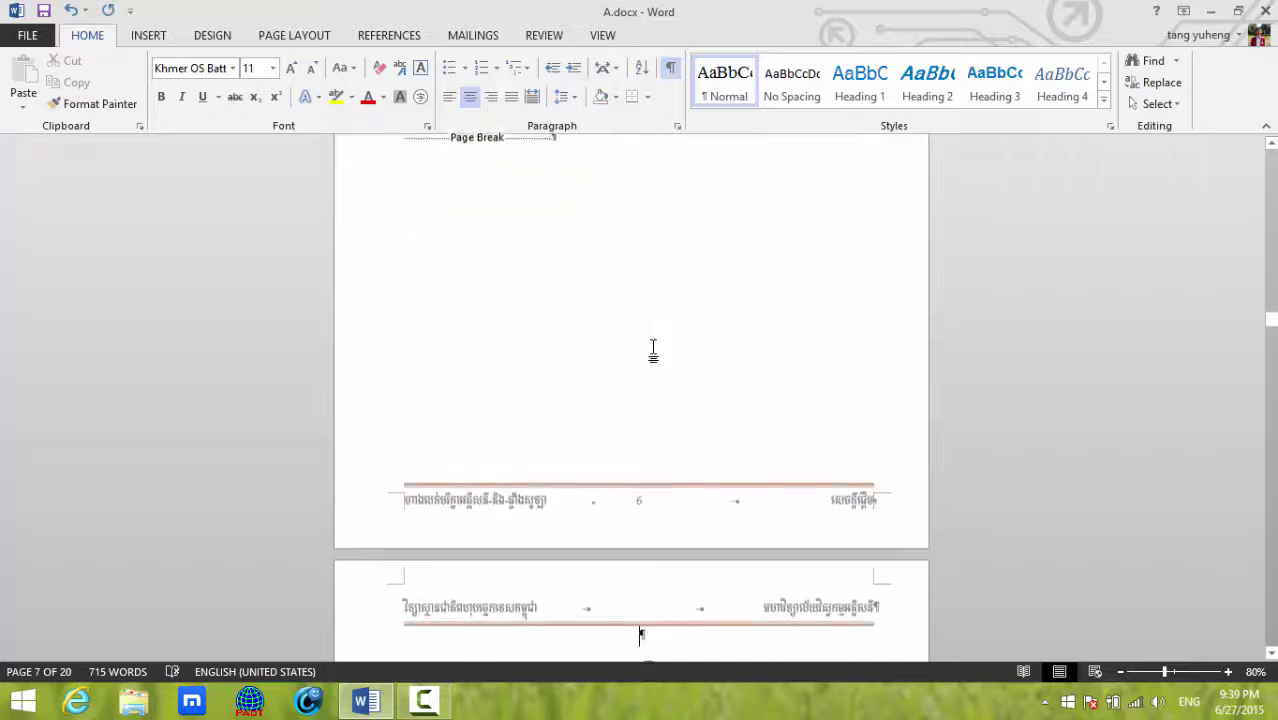
pyautogui.scroll(-3, 608, 420)
pyautogui.scroll(5, 615, 437)
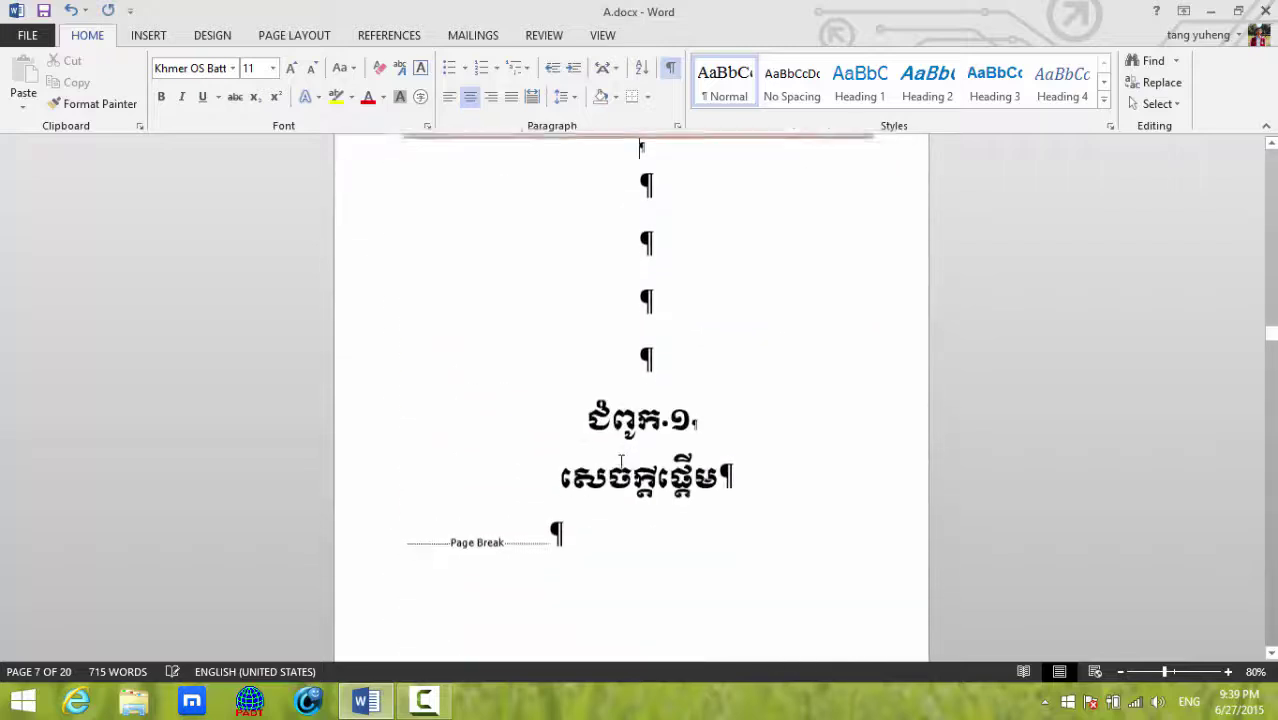
pyautogui.scroll(-4, 620, 460)
pyautogui.scroll(2, 515, 350)
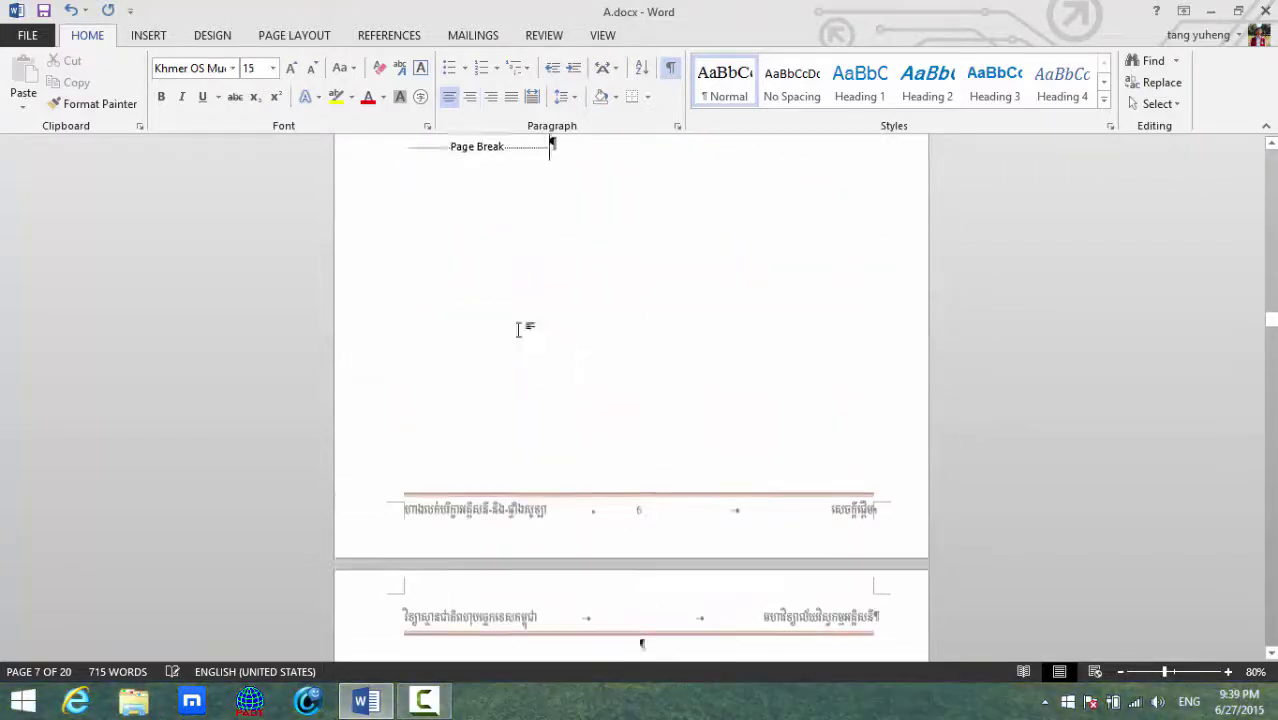
# - Inspect the Chapter 1 footers, numbered 6 and 9, then return to the body and scroll onward
pyautogui.doubleClick(513, 542)
pyautogui.scroll(-1, 440, 517)
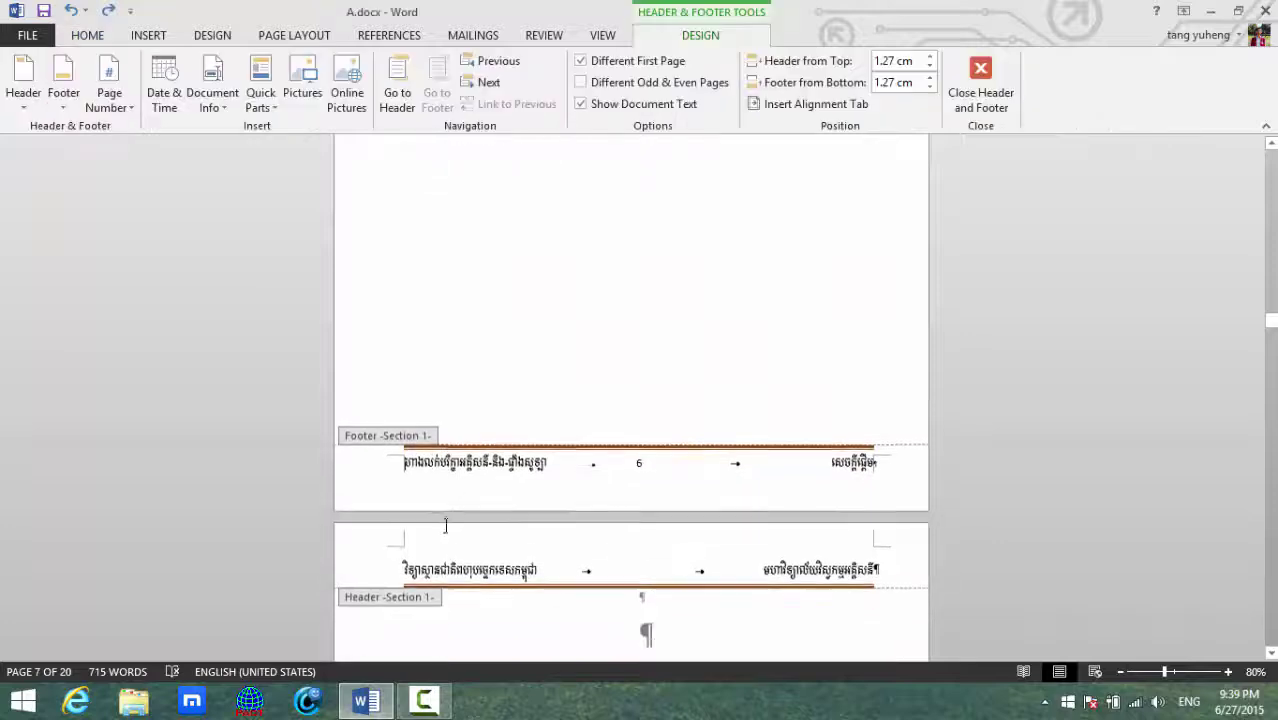
pyautogui.scroll(-2, 502, 520)
pyautogui.doubleClick(590, 515)
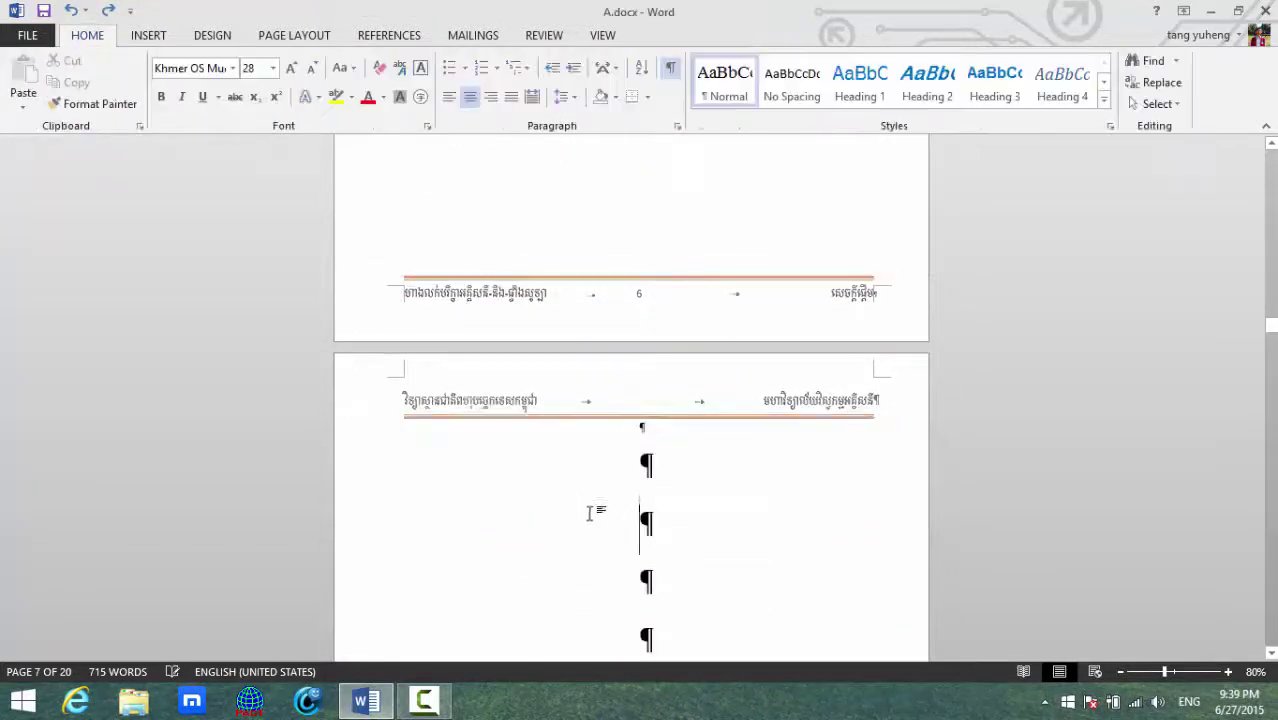
pyautogui.scroll(-2, 595, 520)
pyautogui.scroll(-2, 602, 525)
pyautogui.scroll(-3, 605, 527)
pyautogui.scroll(-5, 605, 527)
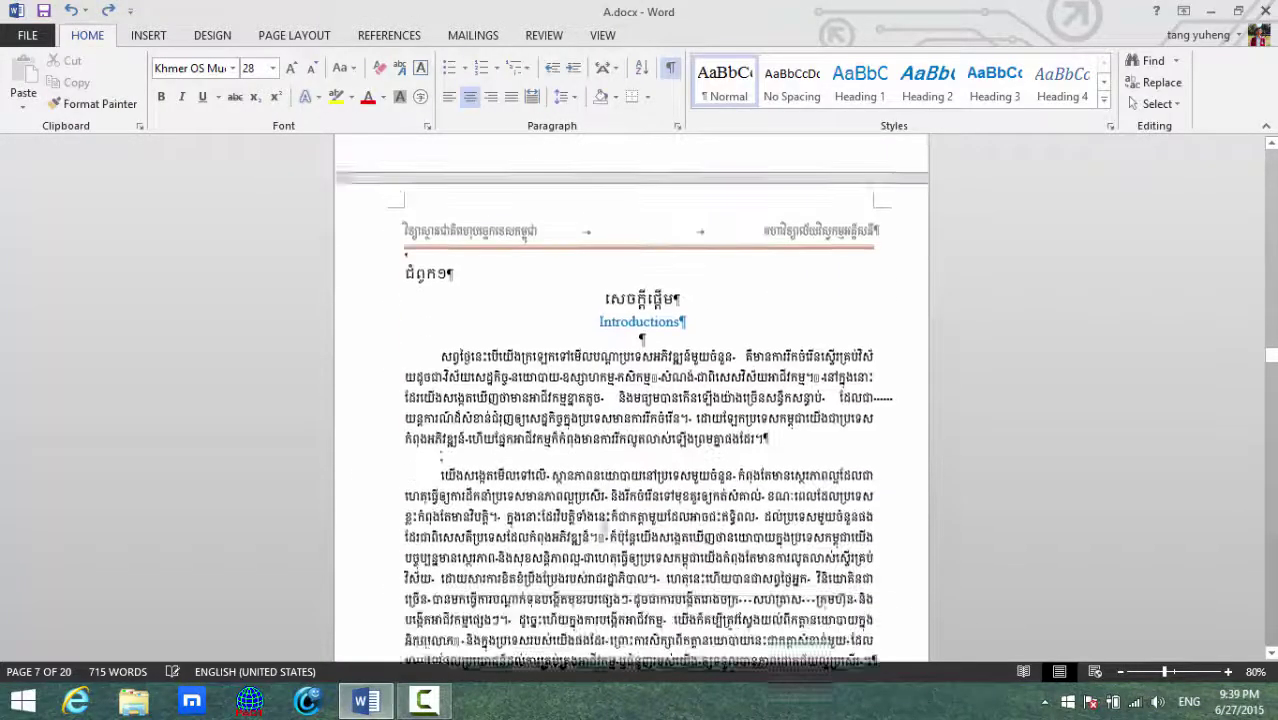
pyautogui.scroll(-3, 605, 527)
pyautogui.scroll(-2, 606, 527)
pyautogui.scroll(-3, 607, 527)
pyautogui.scroll(-3, 607, 527)
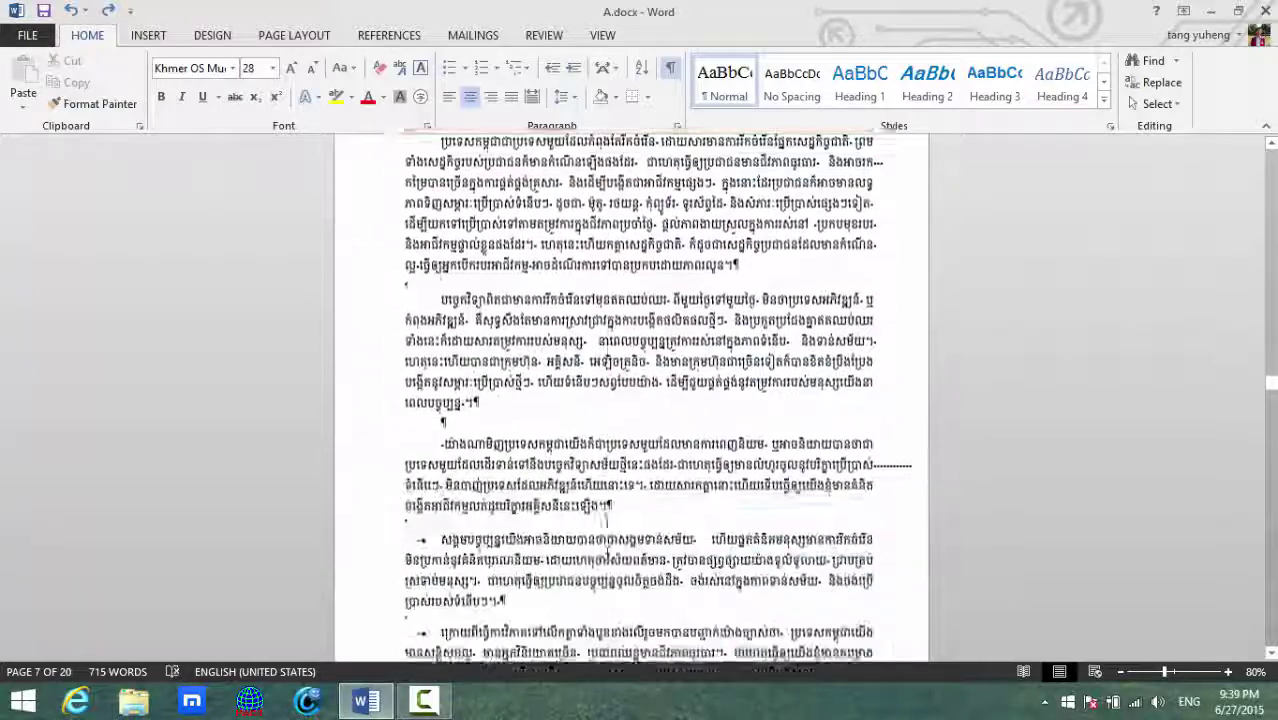
pyautogui.scroll(-3, 607, 527)
pyautogui.scroll(-3, 607, 526)
pyautogui.scroll(-1, 607, 524)
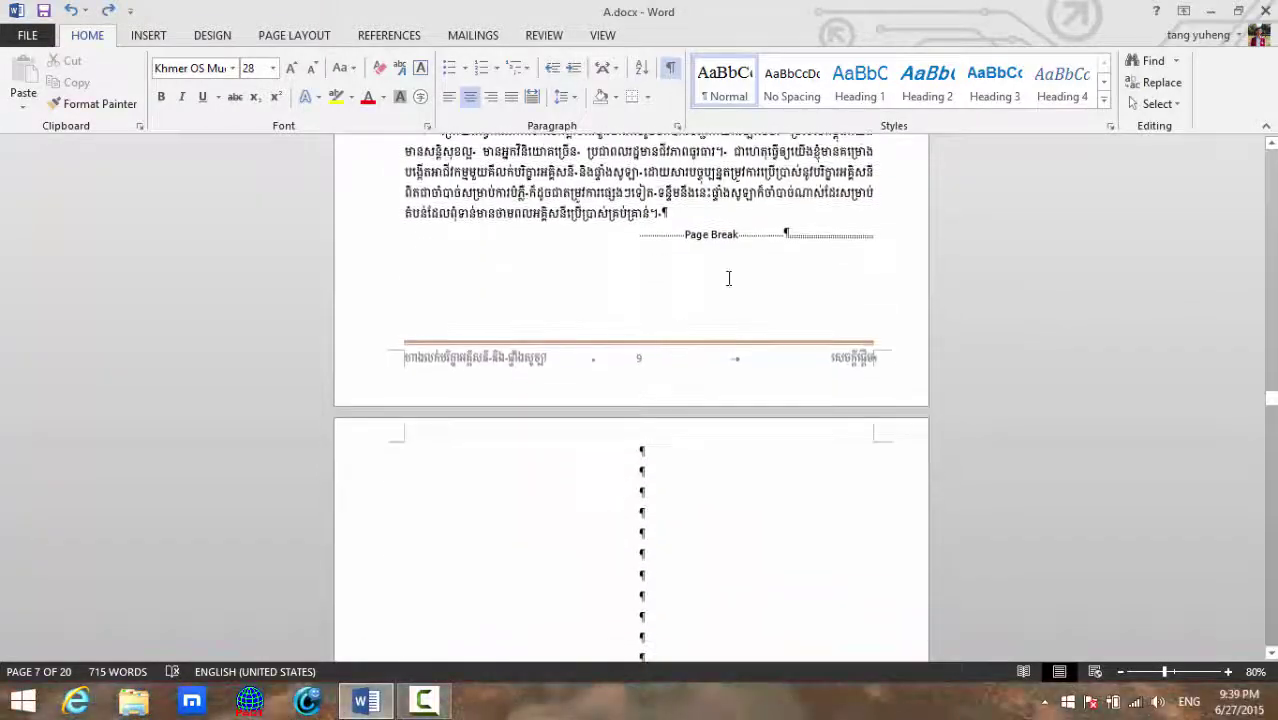
pyautogui.doubleClick(431, 374)
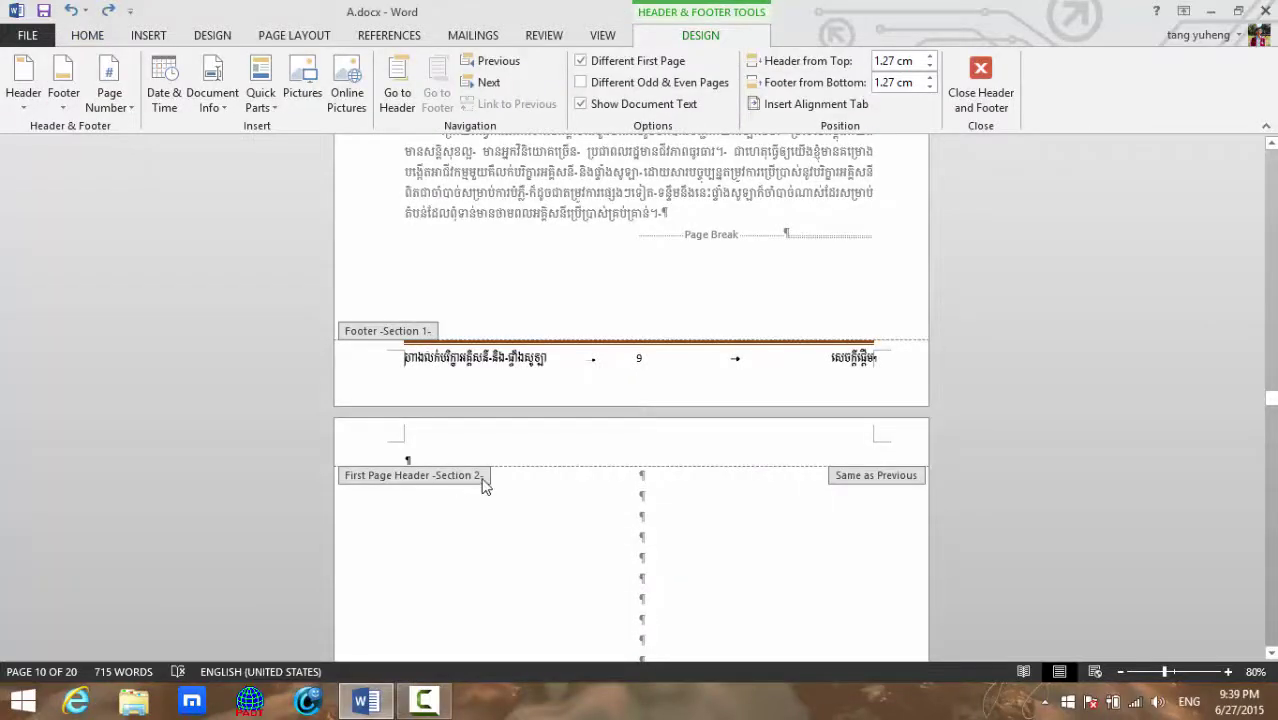
pyautogui.doubleClick(657, 316)
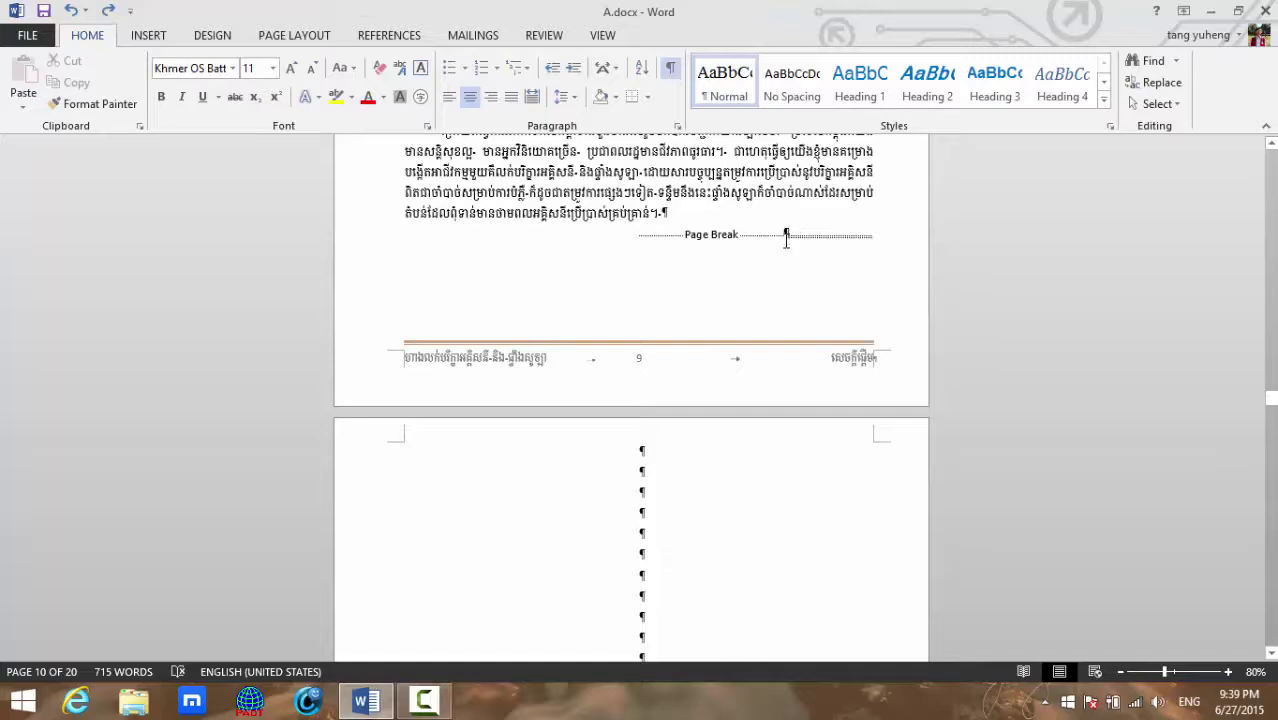
pyautogui.doubleClick(490, 375)
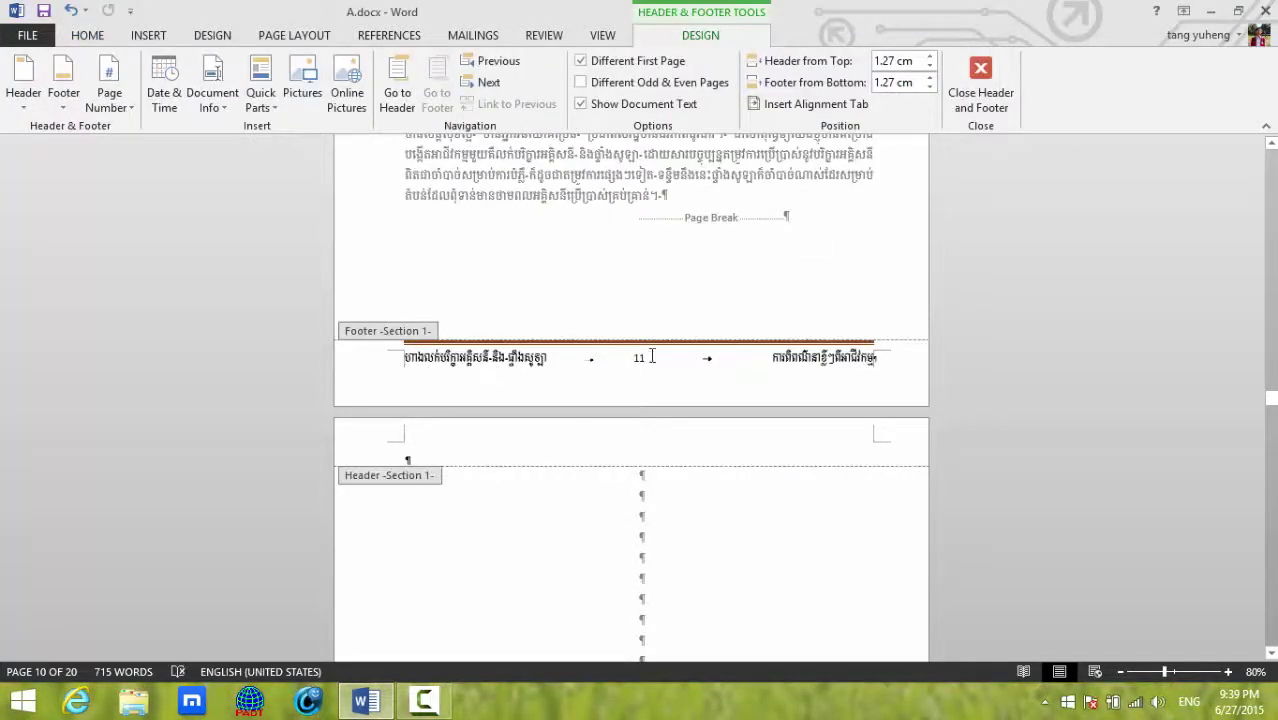
pyautogui.doubleClick(700, 270)
pyautogui.scroll(-10, 688, 386)
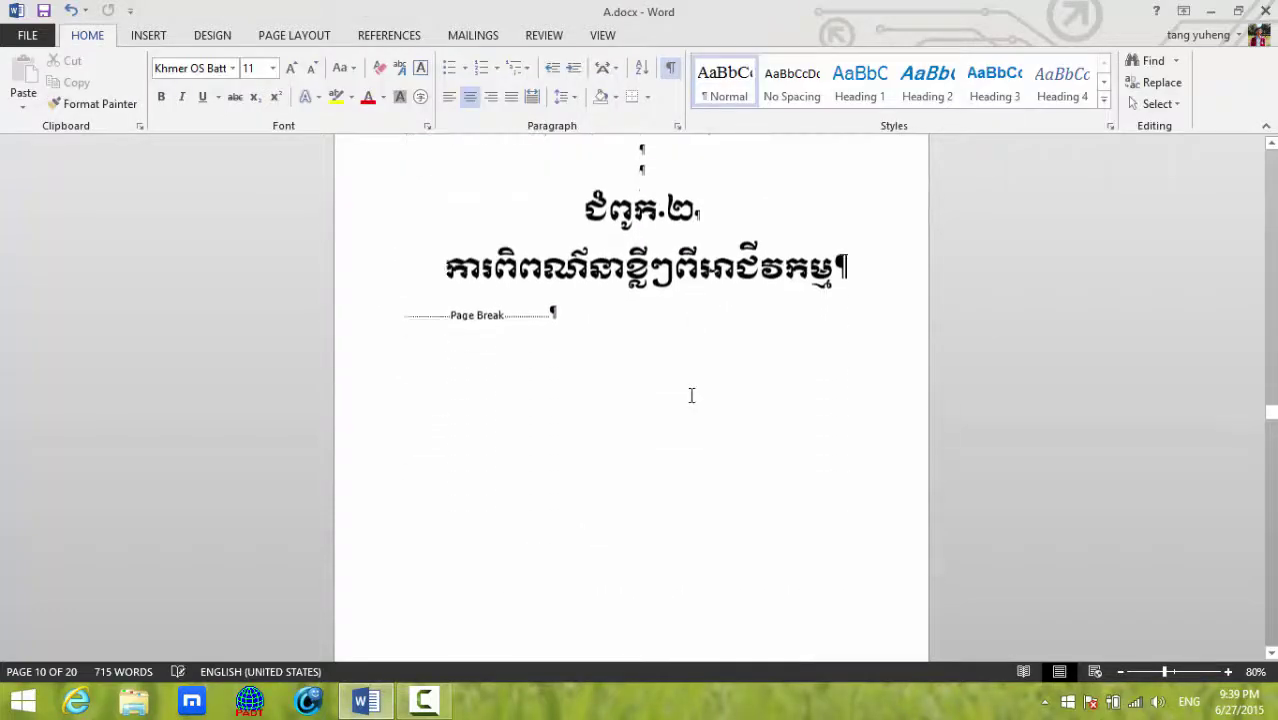
pyautogui.scroll(-4, 691, 396)
pyautogui.scroll(-5, 691, 396)
pyautogui.scroll(-4, 691, 396)
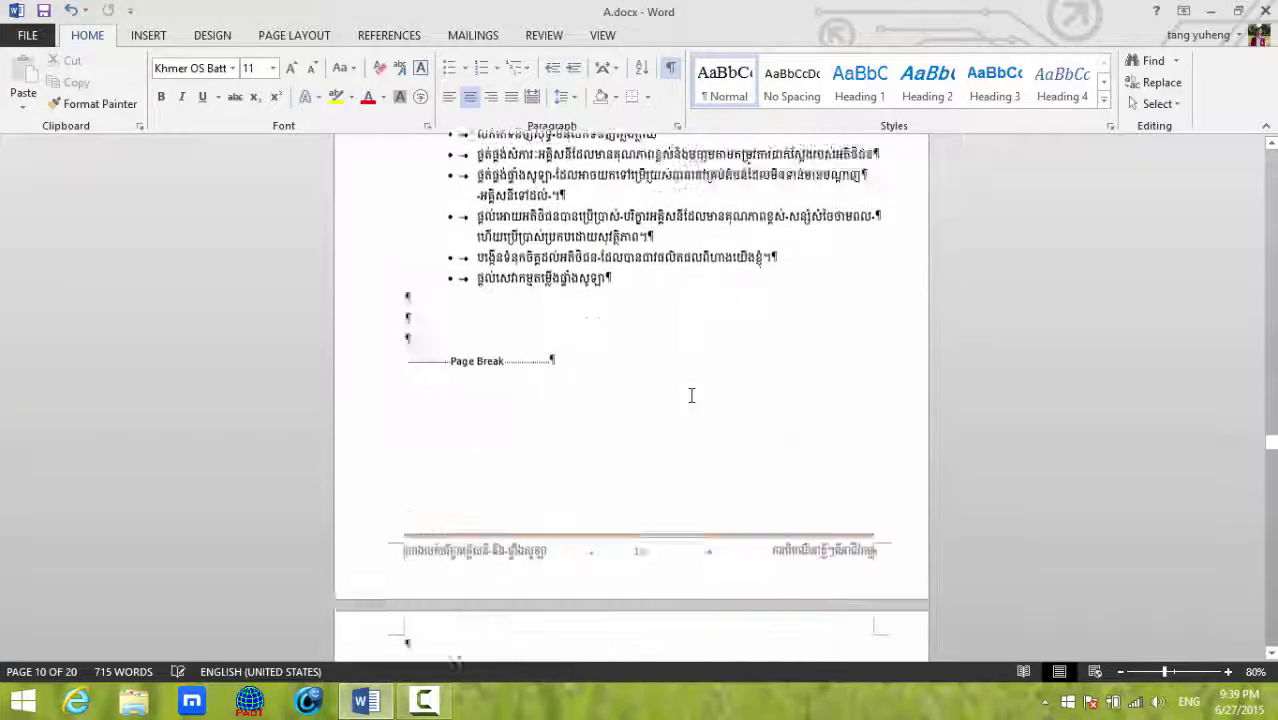
pyautogui.scroll(-4, 691, 396)
pyautogui.scroll(-5, 691, 396)
pyautogui.scroll(-4, 691, 396)
pyautogui.scroll(-5, 692, 395)
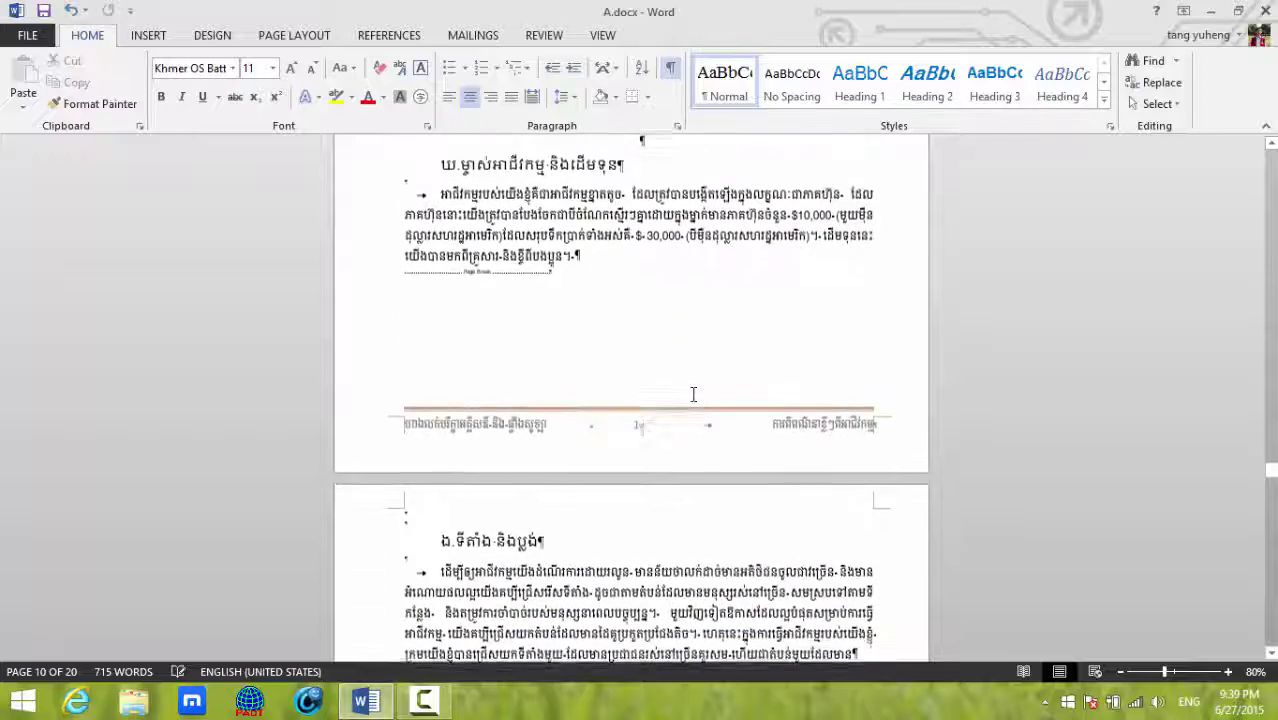
pyautogui.scroll(-2, 692, 395)
pyautogui.scroll(-5, 692, 395)
pyautogui.scroll(-4, 692, 395)
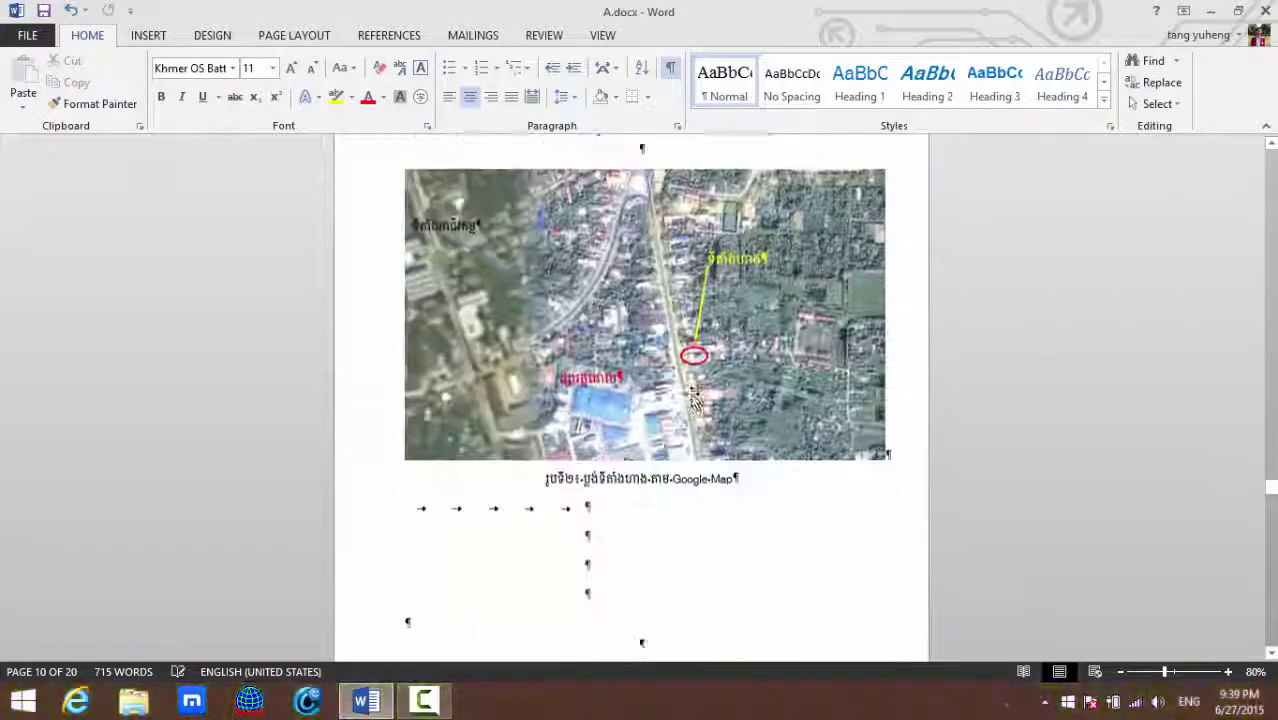
pyautogui.scroll(-4, 692, 395)
pyautogui.scroll(-4, 693, 395)
pyautogui.scroll(-4, 693, 395)
pyautogui.scroll(-4, 692, 395)
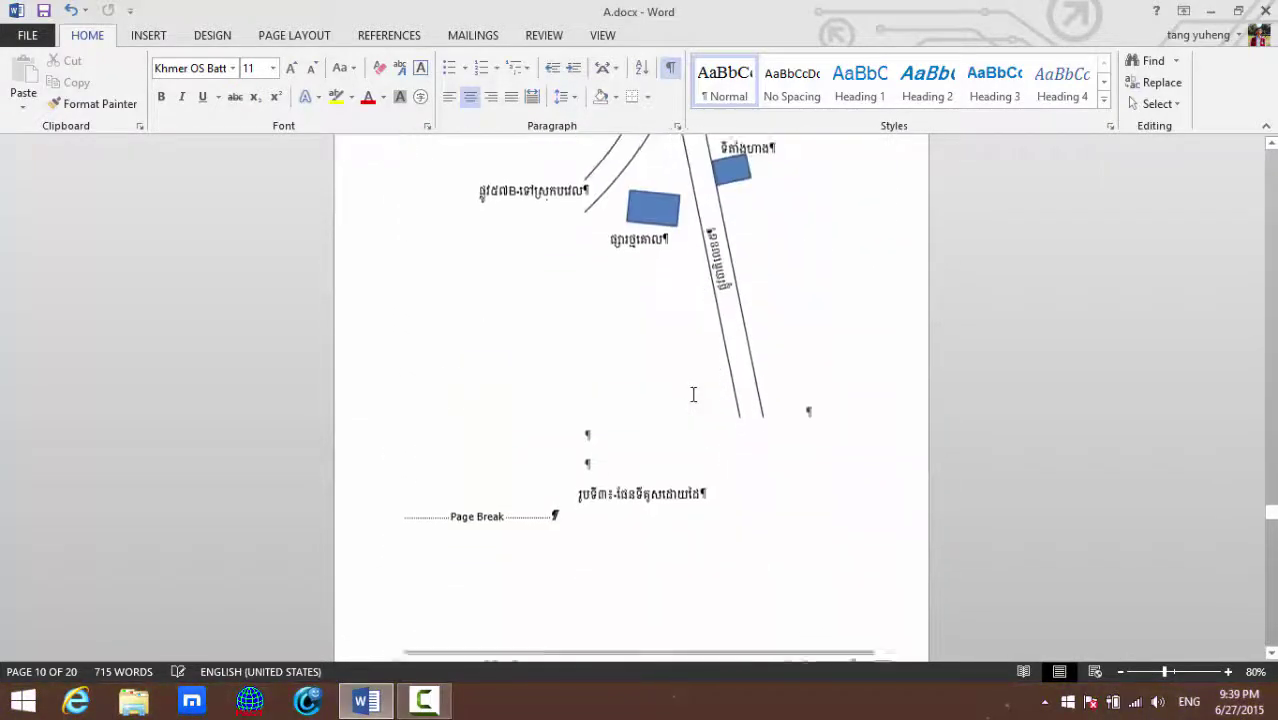
pyautogui.scroll(-6, 691, 395)
pyautogui.scroll(-4, 690, 395)
pyautogui.scroll(-4, 691, 395)
pyautogui.scroll(-4, 692, 395)
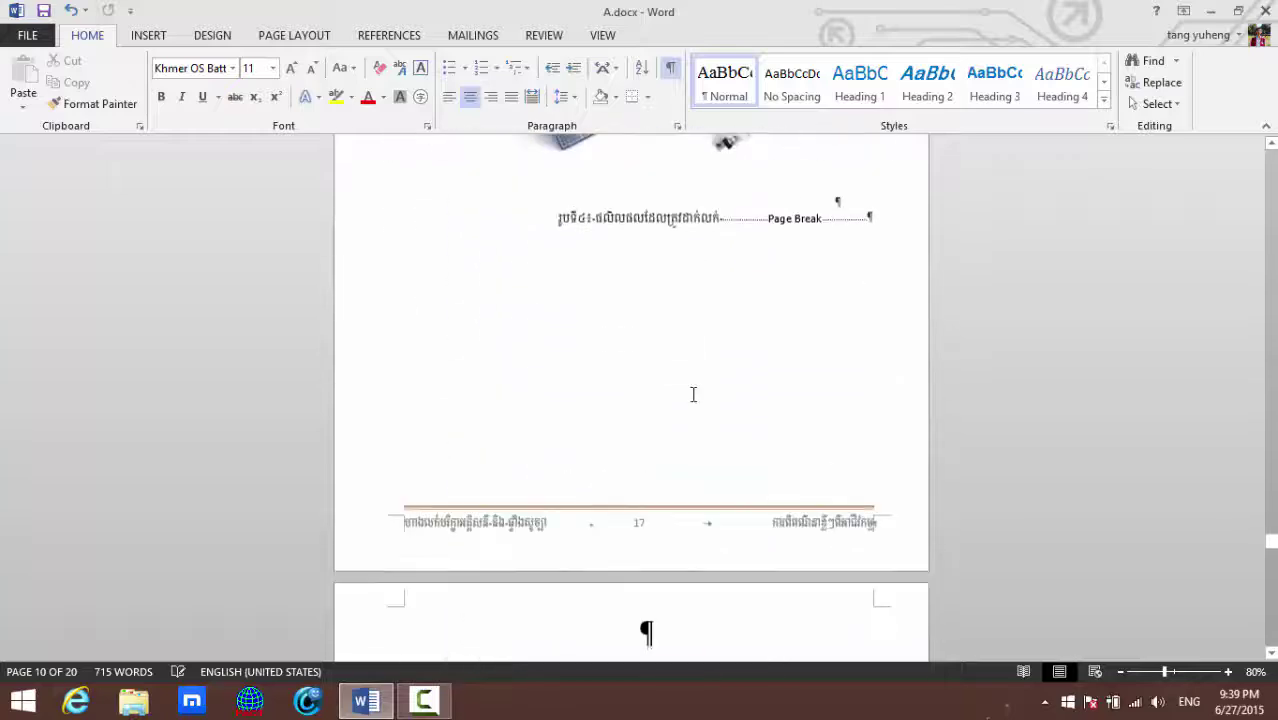
pyautogui.scroll(-4, 693, 395)
pyautogui.scroll(-4, 693, 395)
pyautogui.scroll(-3, 692, 394)
pyautogui.scroll(-5, 692, 394)
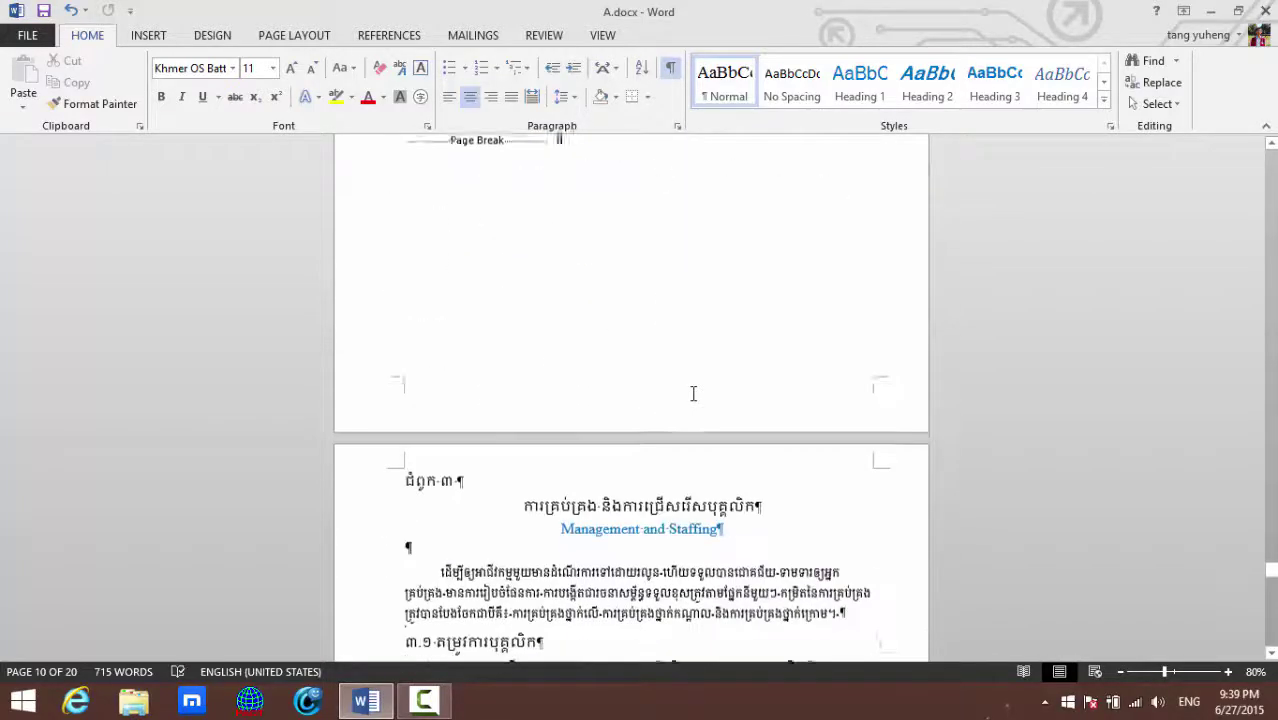
pyautogui.scroll(-4, 693, 395)
pyautogui.scroll(-4, 693, 395)
pyautogui.scroll(-5, 693, 393)
pyautogui.scroll(-4, 693, 393)
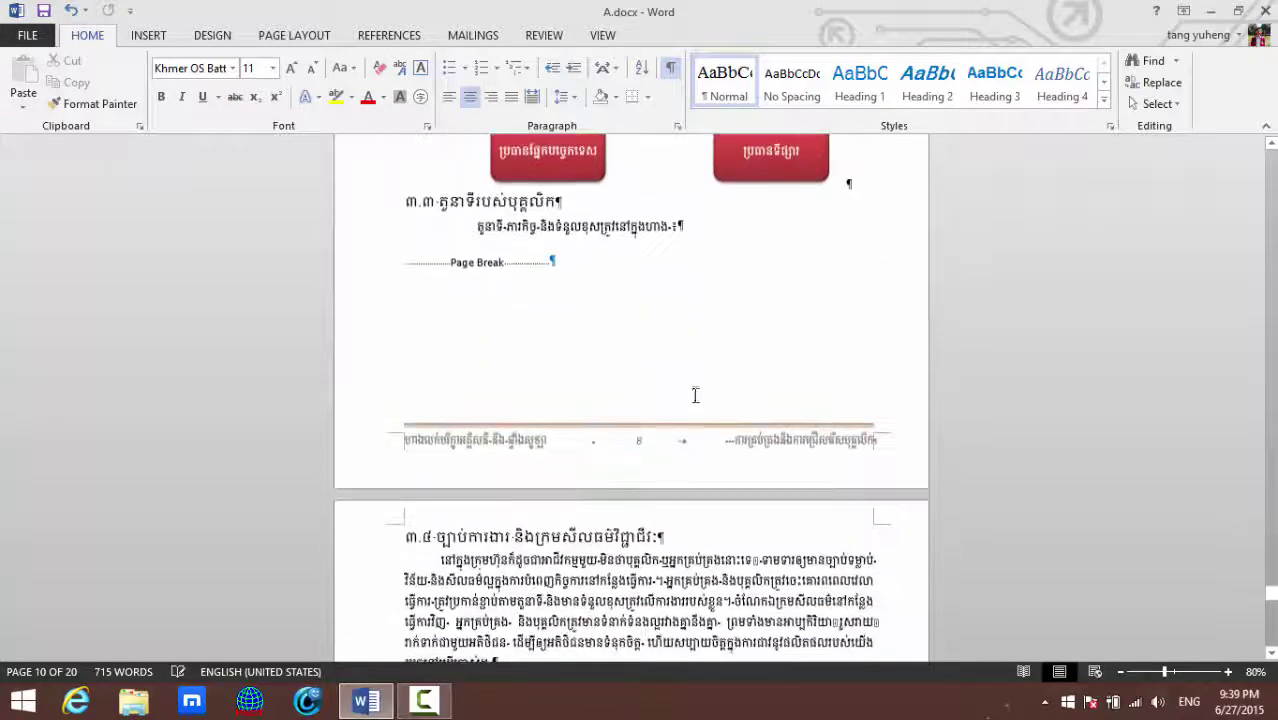
pyautogui.scroll(-4, 693, 395)
pyautogui.scroll(-4, 693, 395)
pyautogui.scroll(-4, 693, 395)
pyautogui.scroll(-4, 693, 395)
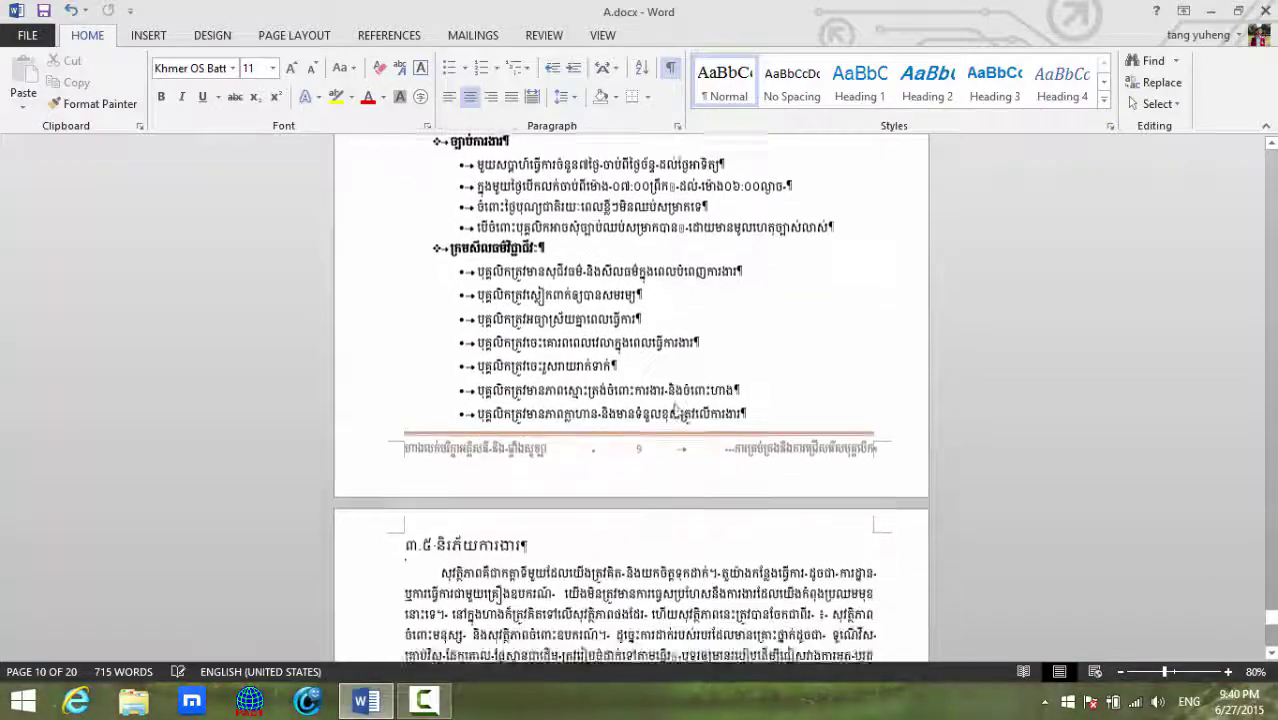
pyautogui.scroll(-4, 676, 366)
pyautogui.scroll(-4, 676, 366)
pyautogui.scroll(-3, 675, 402)
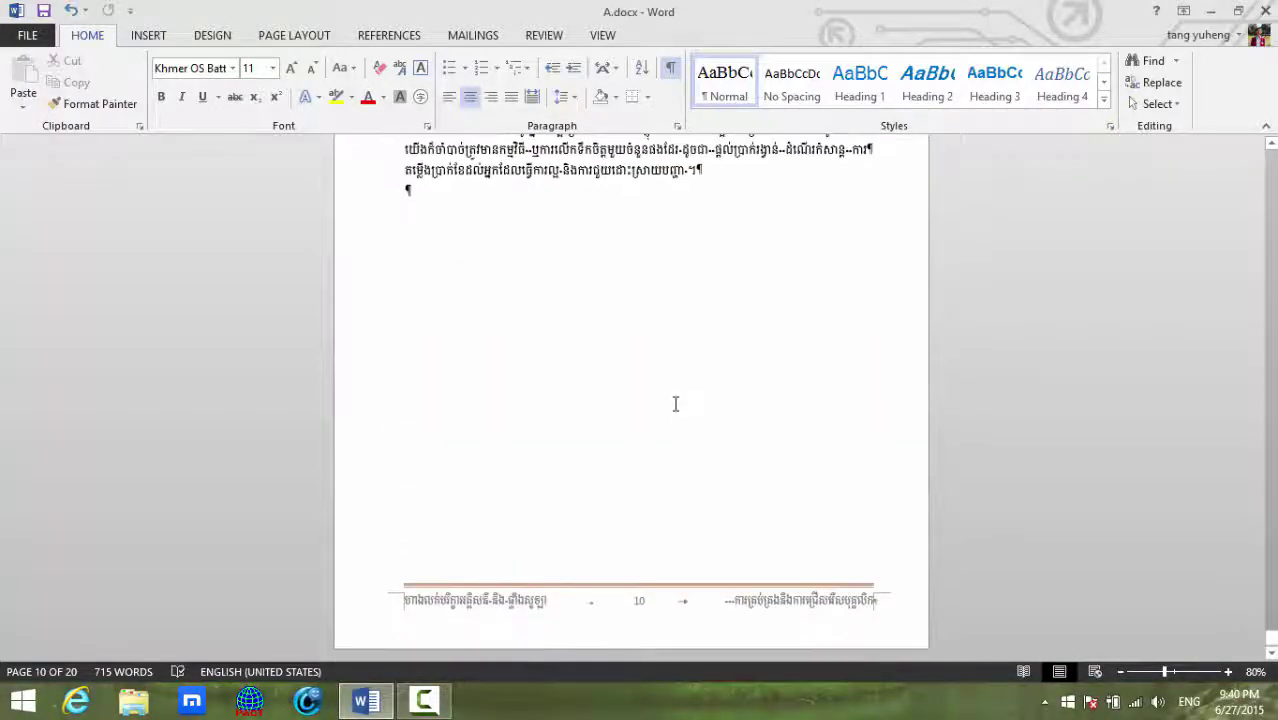
pyautogui.doubleClick(478, 612)
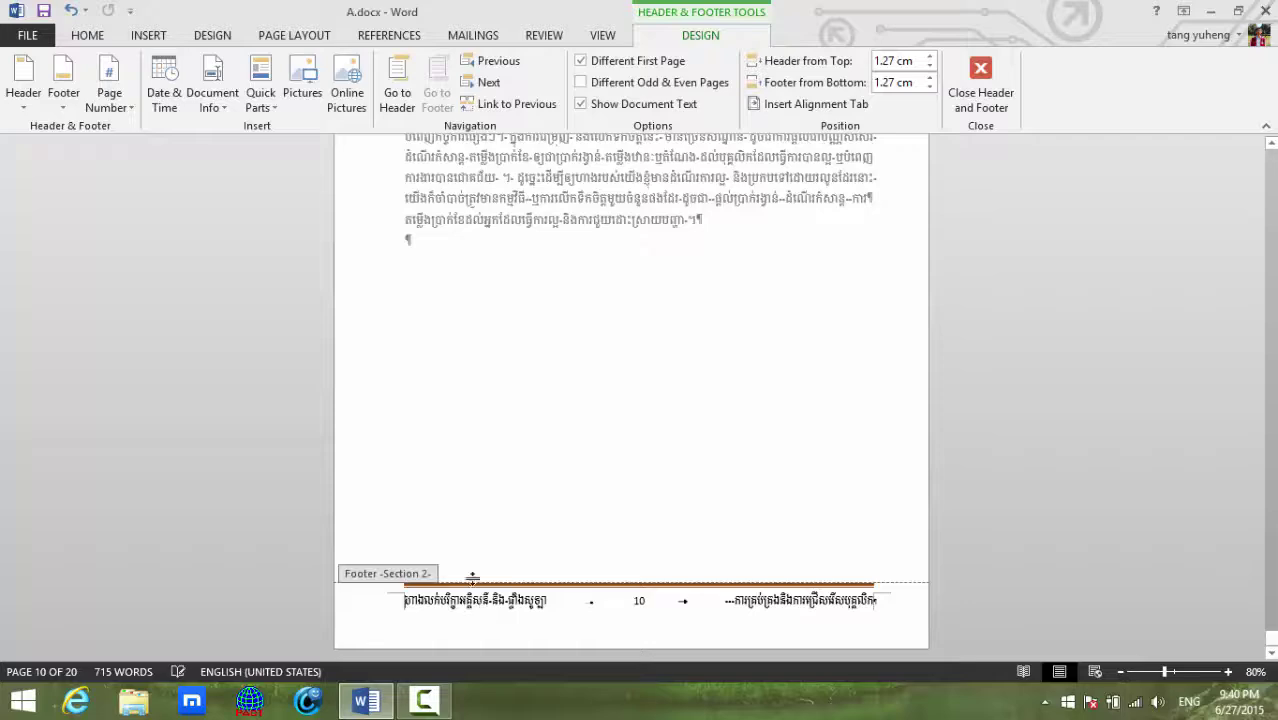
pyautogui.scroll(2, 485, 556)
pyautogui.scroll(2, 485, 556)
pyautogui.scroll(4, 485, 556)
pyautogui.scroll(1, 457, 465)
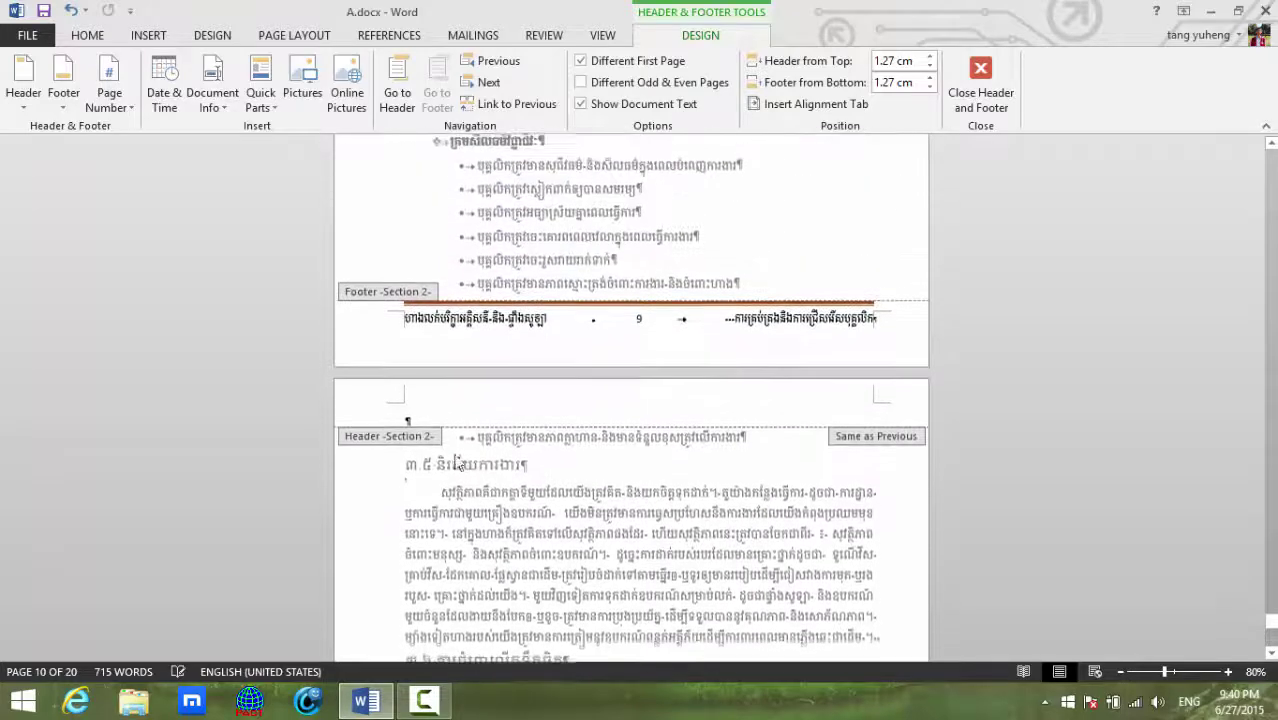
pyautogui.scroll(2, 420, 385)
pyautogui.scroll(3, 422, 385)
pyautogui.scroll(3, 422, 385)
pyautogui.scroll(3, 424, 380)
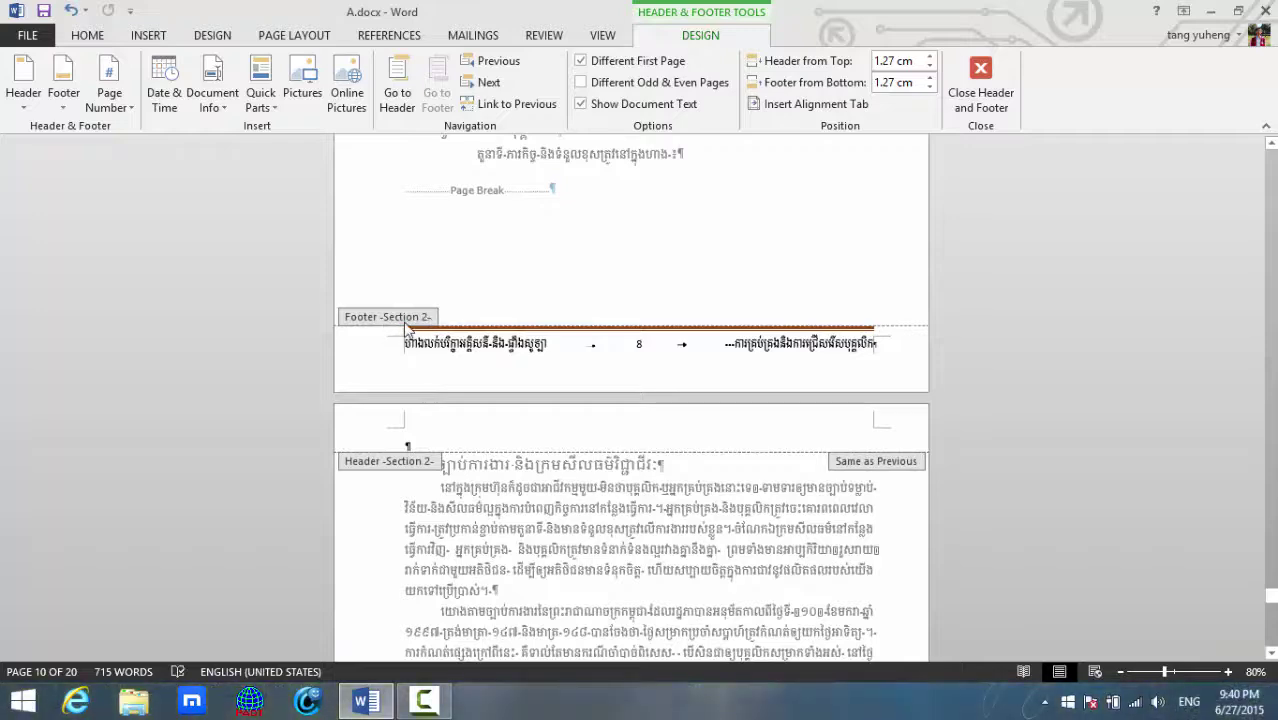
pyautogui.scroll(3, 407, 327)
pyautogui.scroll(3, 415, 340)
pyautogui.scroll(4, 419, 345)
pyautogui.scroll(3, 421, 350)
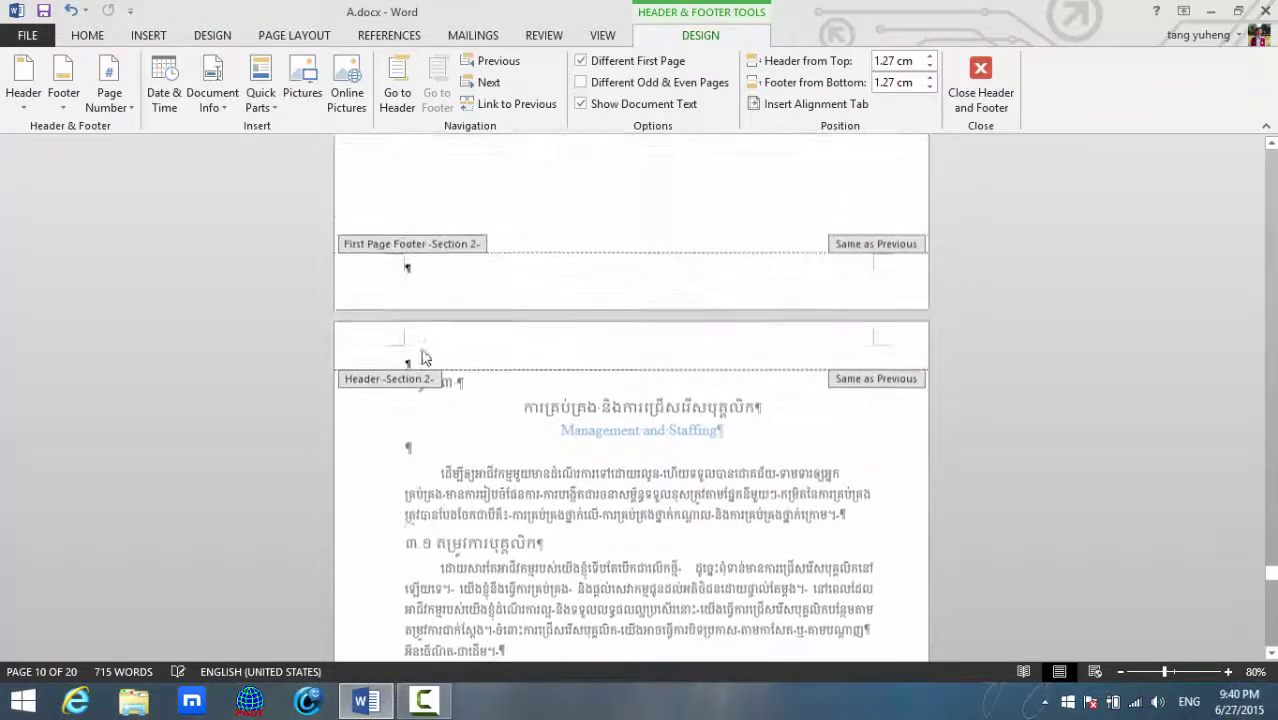
pyautogui.scroll(3, 422, 357)
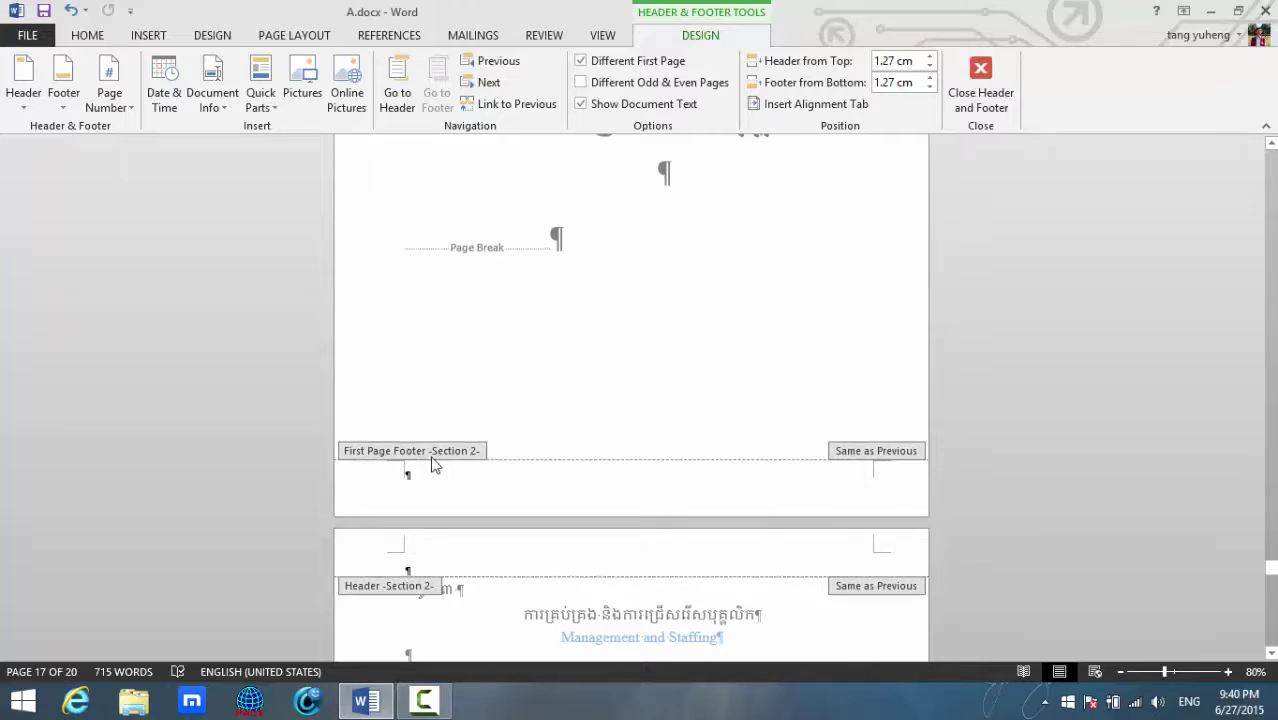
pyautogui.scroll(3, 474, 459)
pyautogui.scroll(3, 477, 459)
pyautogui.scroll(4, 480, 460)
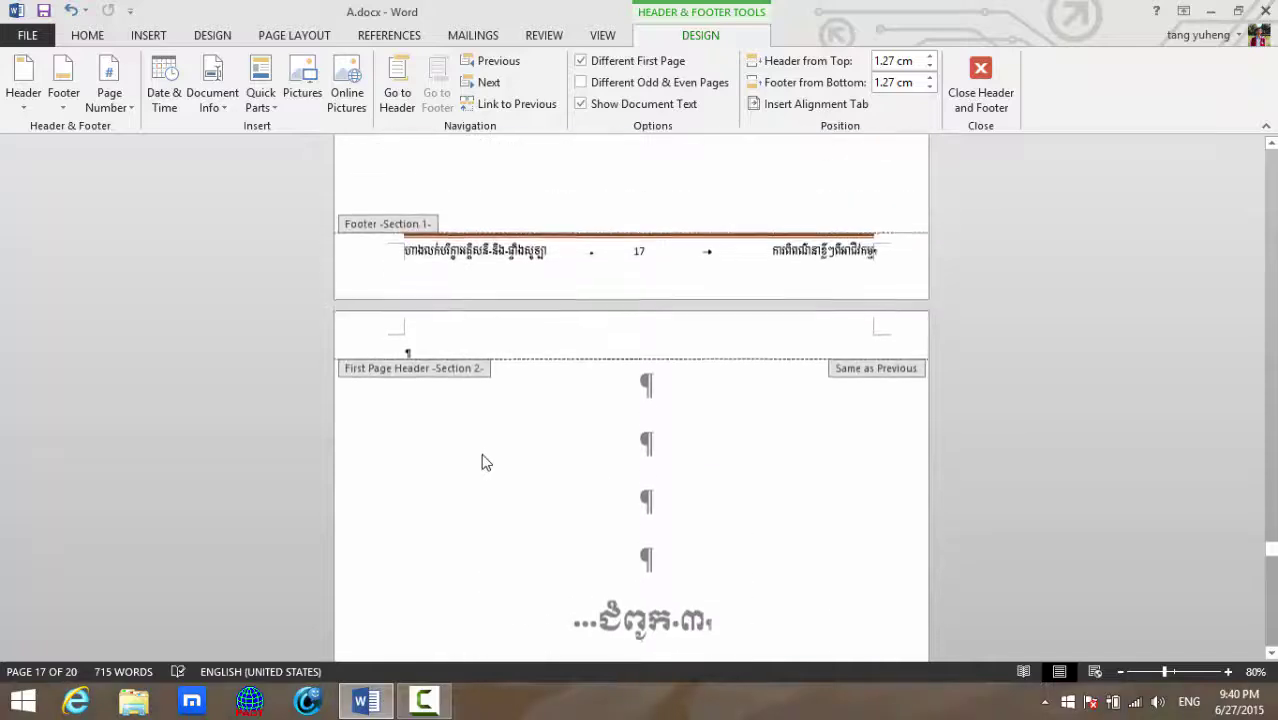
pyautogui.scroll(3, 482, 456)
pyautogui.scroll(2, 482, 456)
pyautogui.scroll(1, 482, 456)
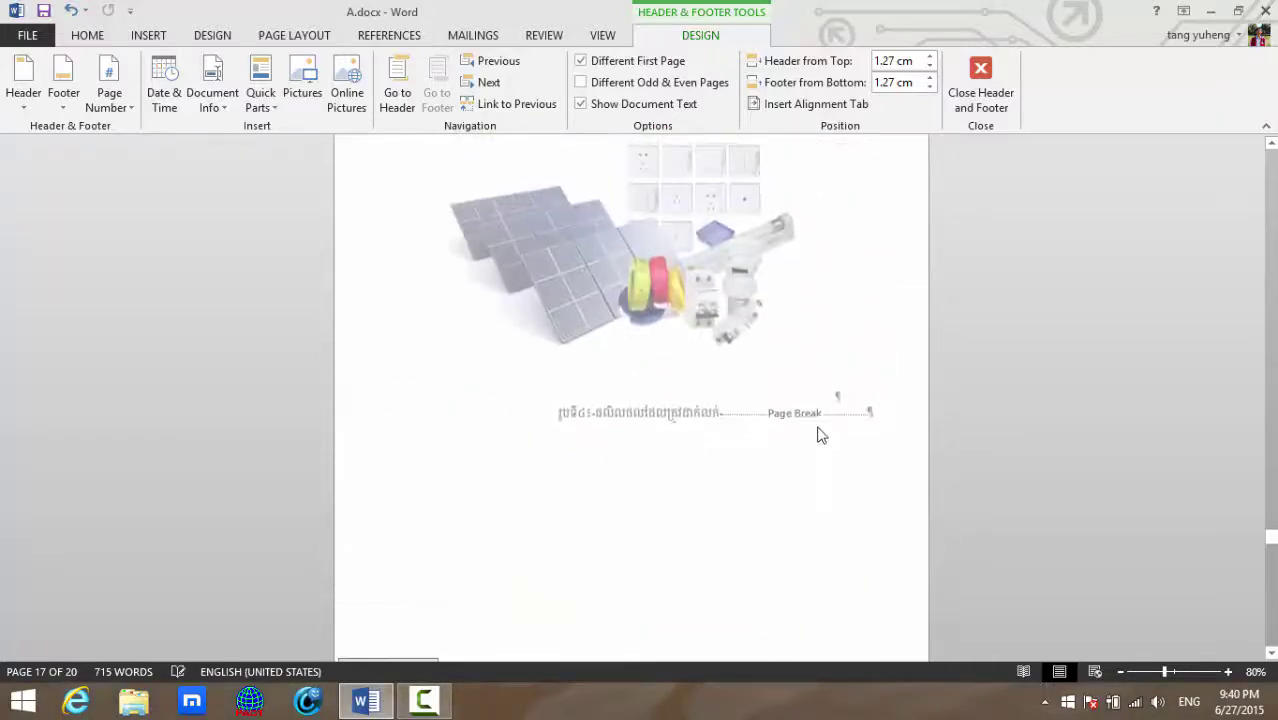
pyautogui.scroll(-2, 822, 434)
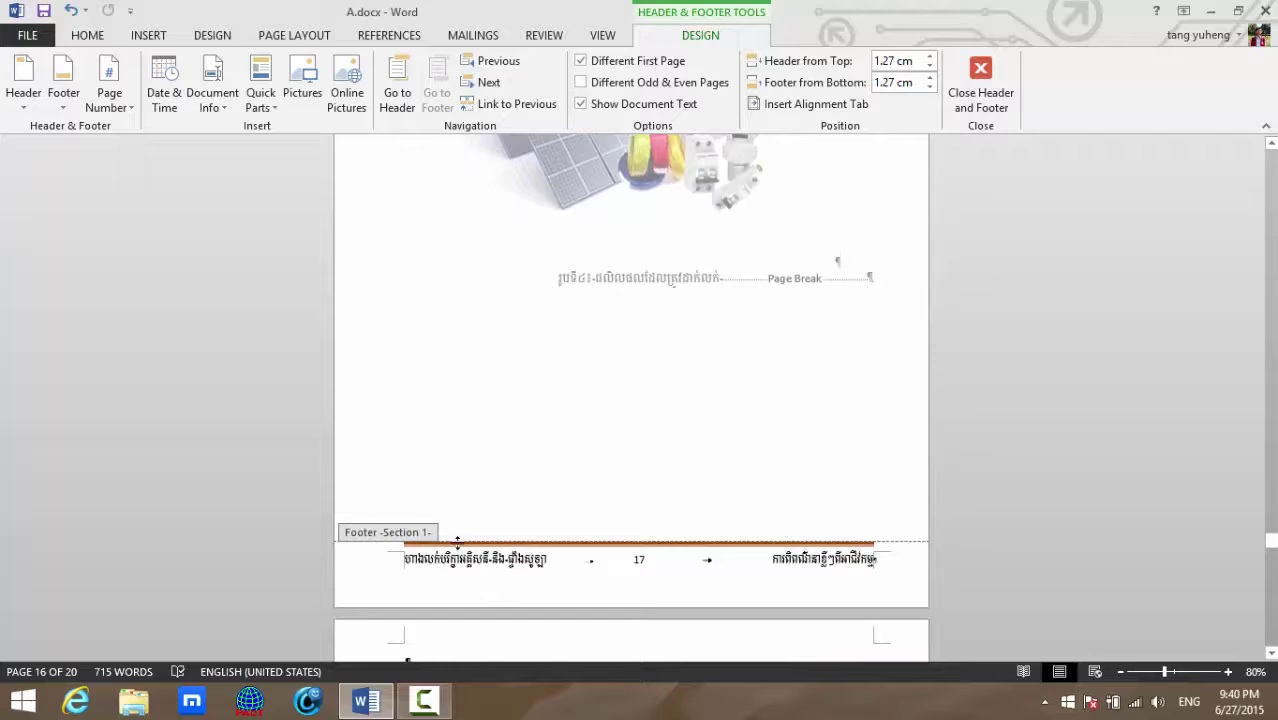
pyautogui.scroll(-1, 620, 463)
# - Return to the body and undo the last edit after the figure's page break
pyautogui.doubleClick(826, 317)
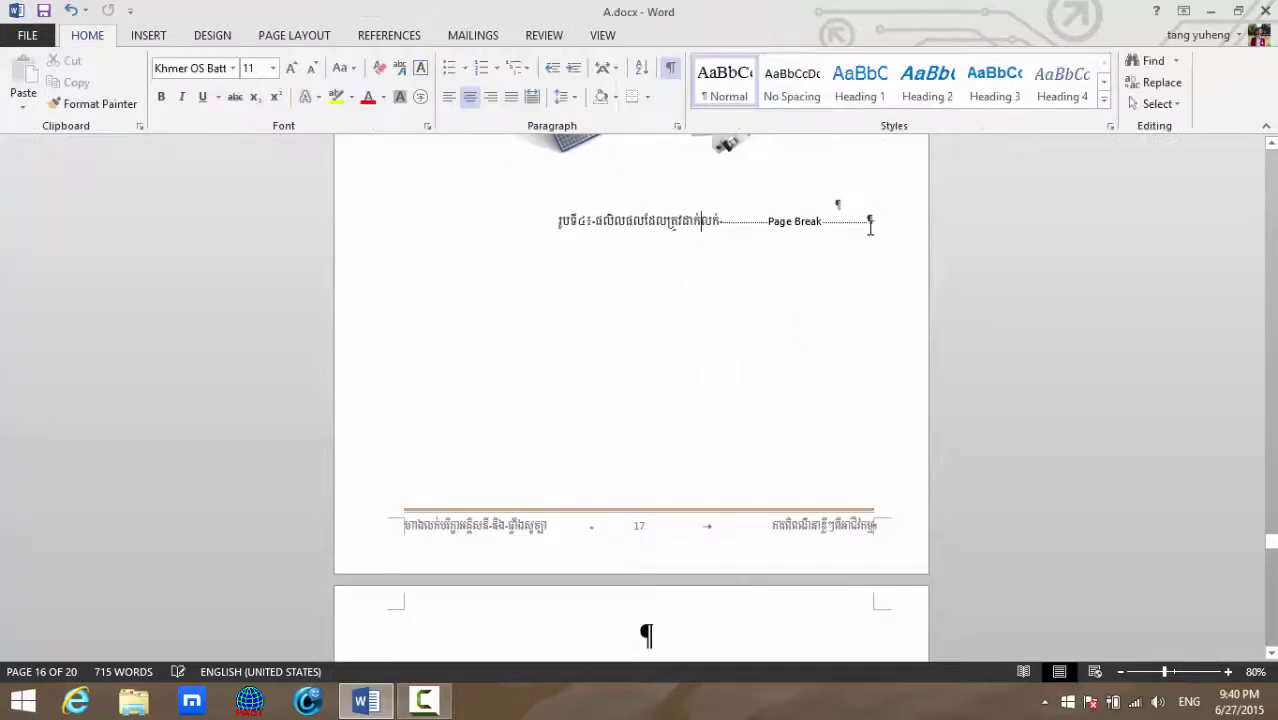
pyautogui.click(874, 221)
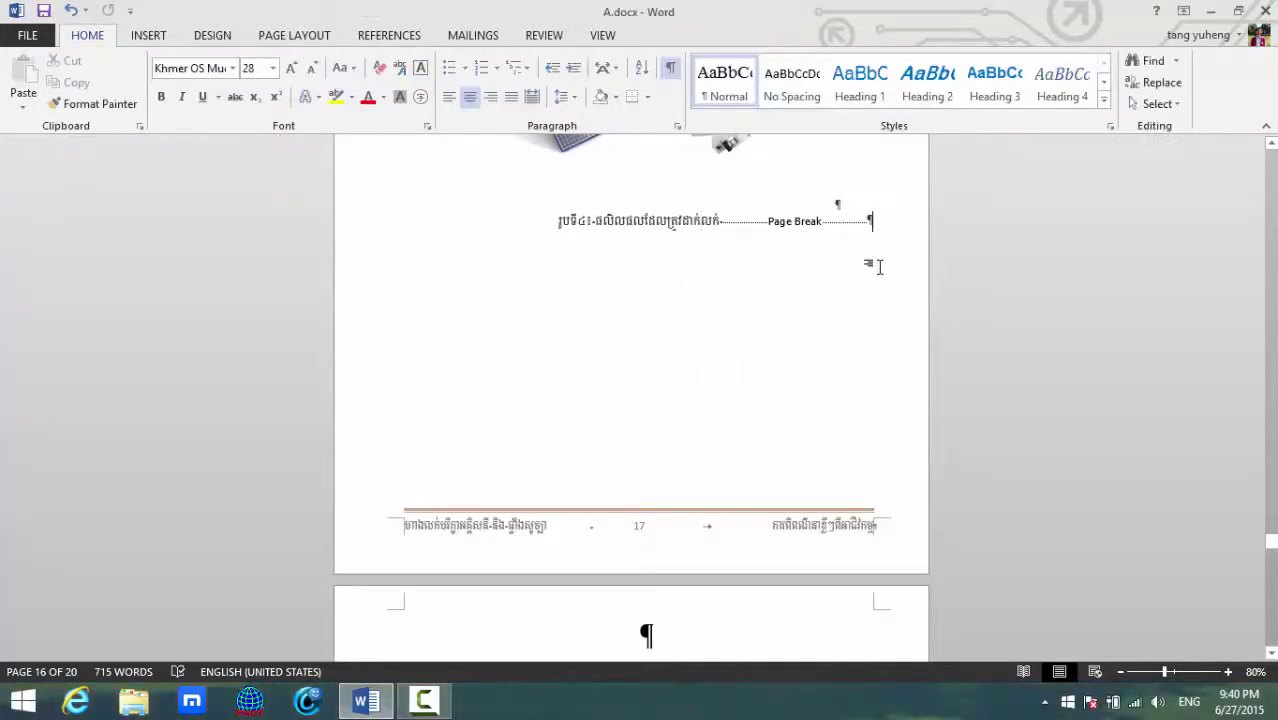
pyautogui.hotkey('ctrl', 'z')
pyautogui.scroll(-2, 850, 430)
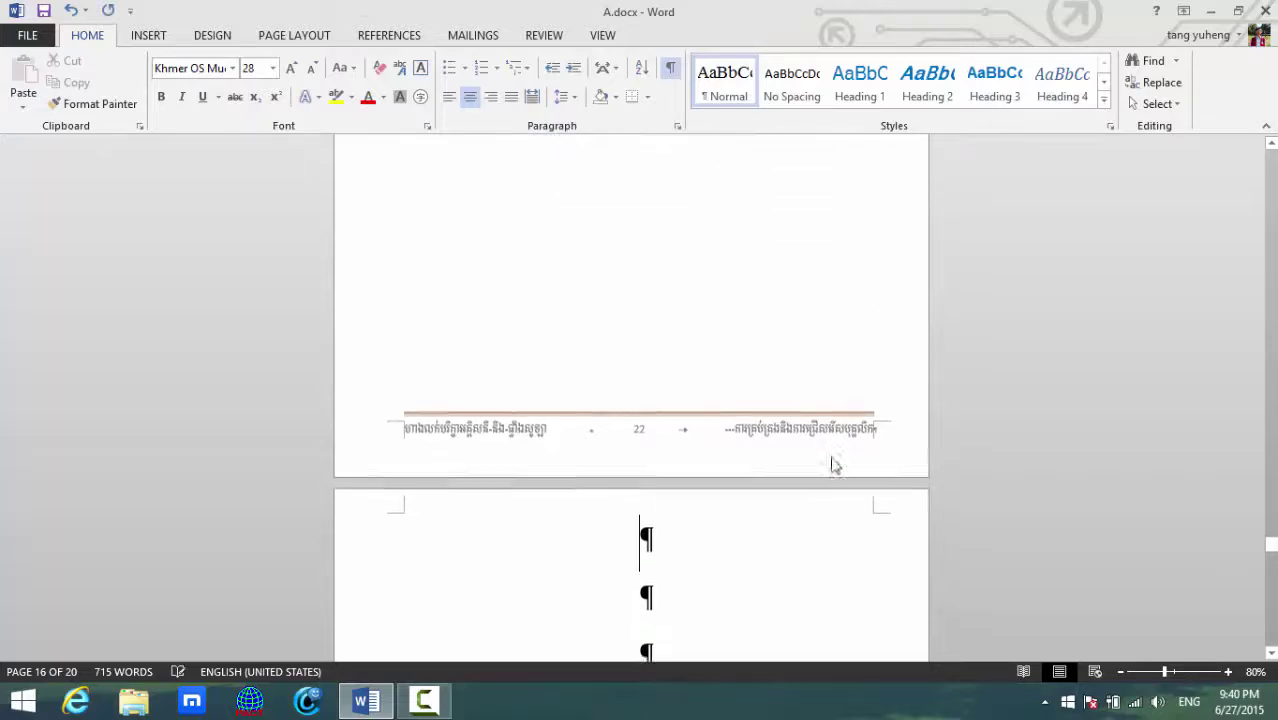
pyautogui.moveTo(835, 462); pyautogui.dragTo(491, 434)
pyautogui.scroll(1, 491, 430)
# - Review the footers, confirming Chapter 3 reads 22 and 23, then return to the cover page
pyautogui.doubleClick(502, 497)
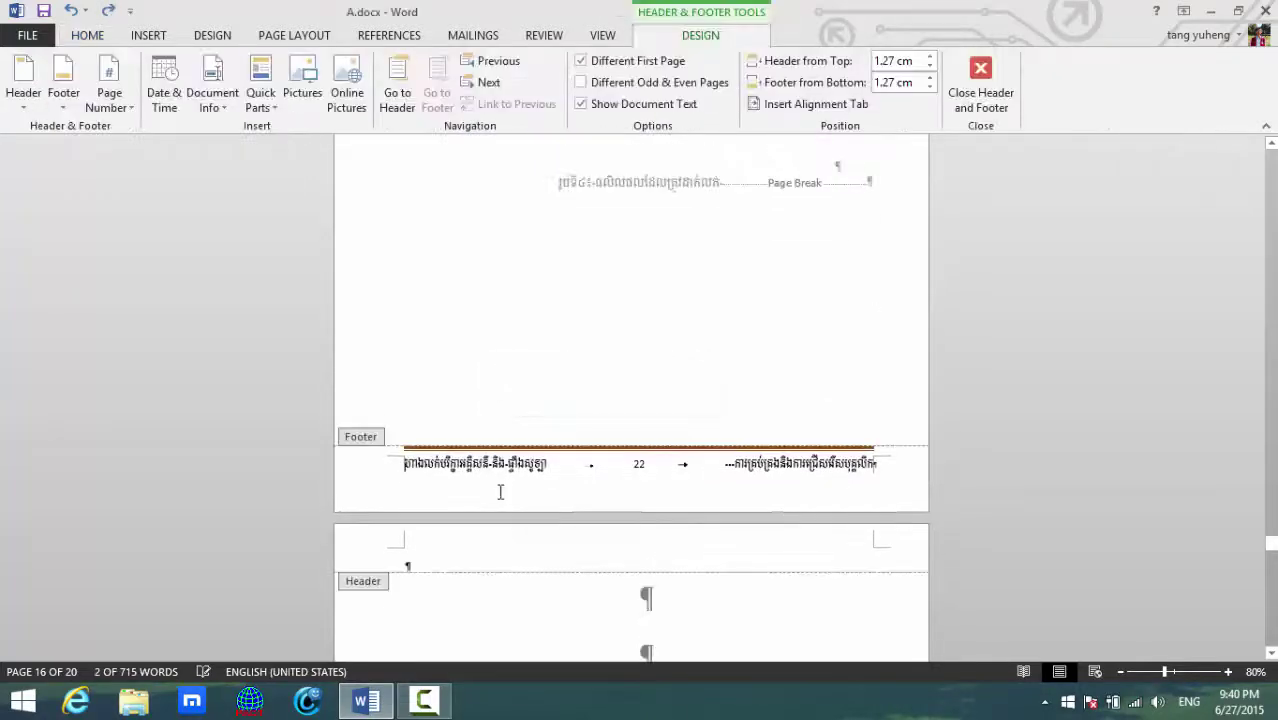
pyautogui.scroll(-4, 408, 591)
pyautogui.scroll(-3, 405, 590)
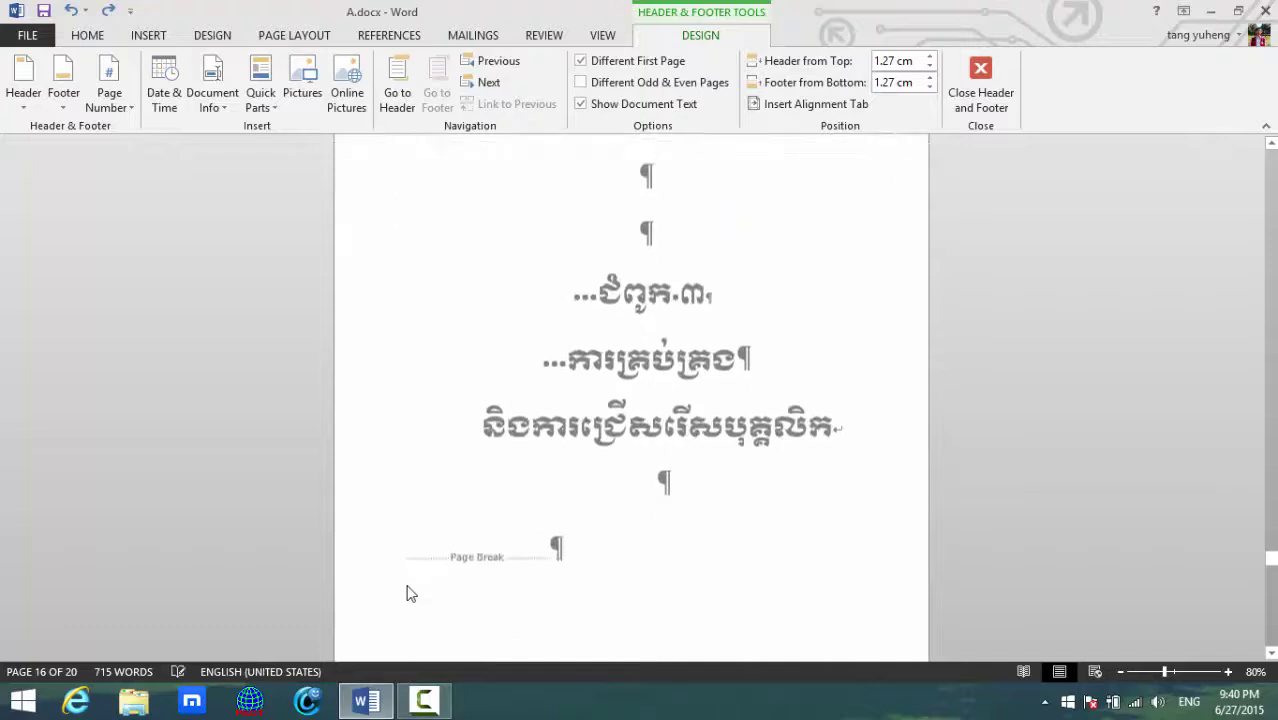
pyautogui.scroll(-2, 405, 590)
pyautogui.scroll(-1, 420, 592)
pyautogui.scroll(-2, 440, 597)
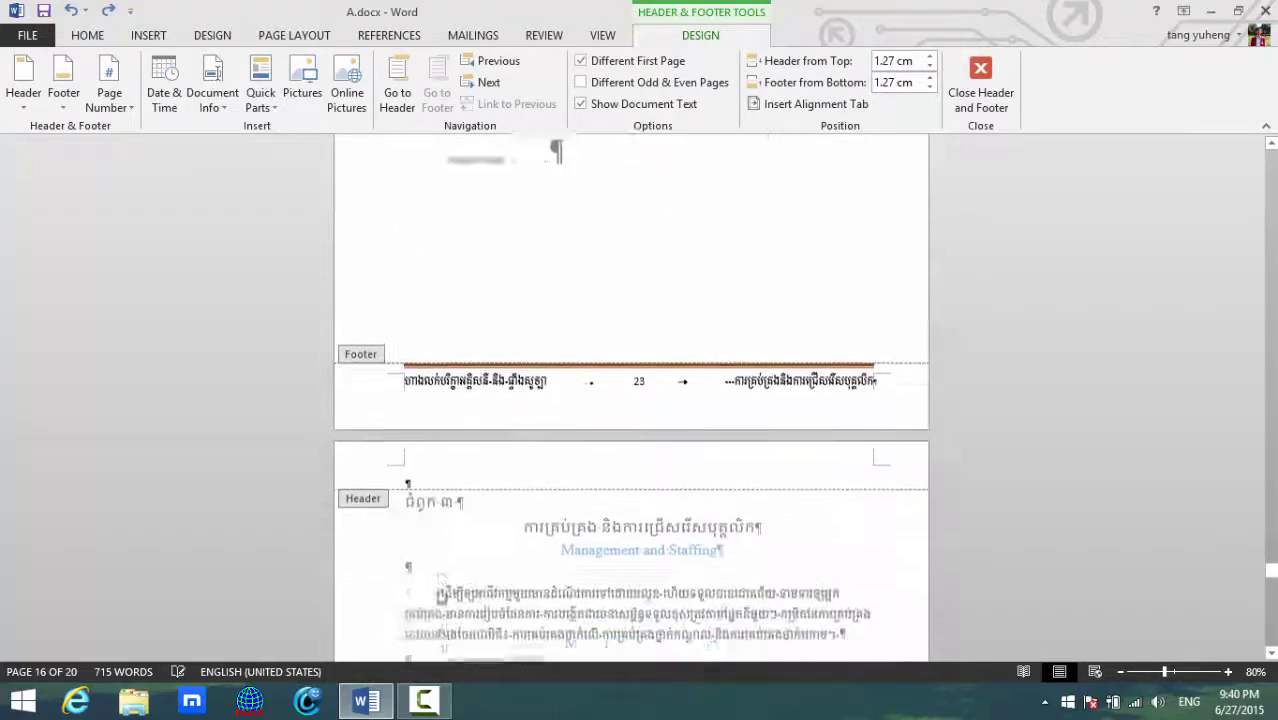
pyautogui.scroll(-1, 445, 597)
pyautogui.scroll(-1, 450, 597)
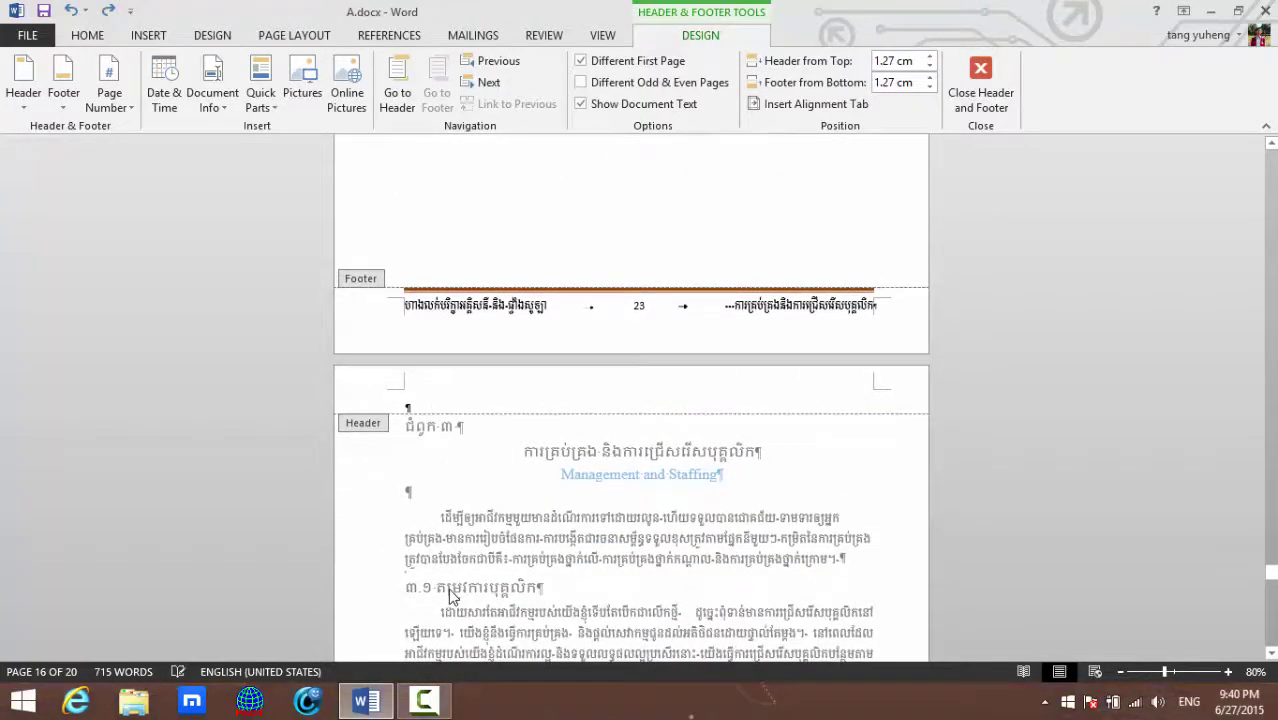
pyautogui.scroll(5, 448, 590)
pyautogui.scroll(1, 643, 470)
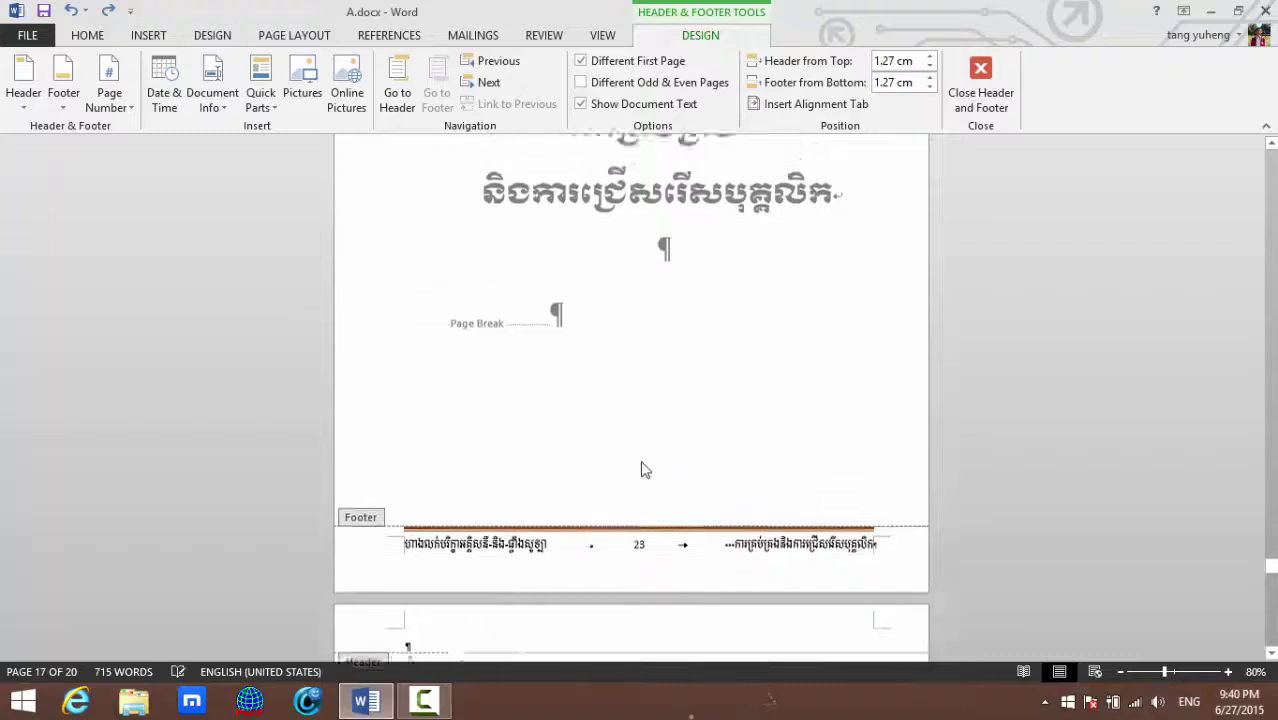
pyautogui.scroll(2, 645, 466)
pyautogui.scroll(10, 633, 448)
pyautogui.scroll(8, 633, 451)
pyautogui.scroll(5, 633, 455)
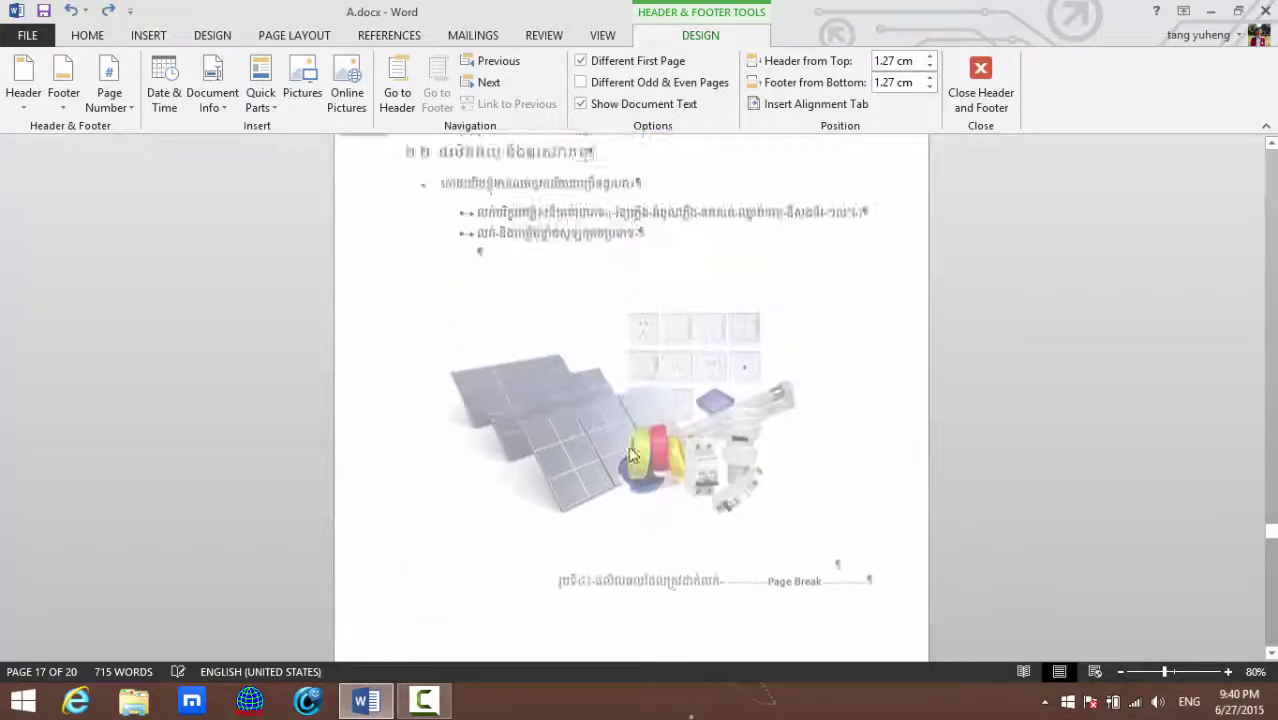
pyautogui.scroll(15, 633, 455)
pyautogui.moveTo(1273, 524); pyautogui.dragTo(1272, 150)
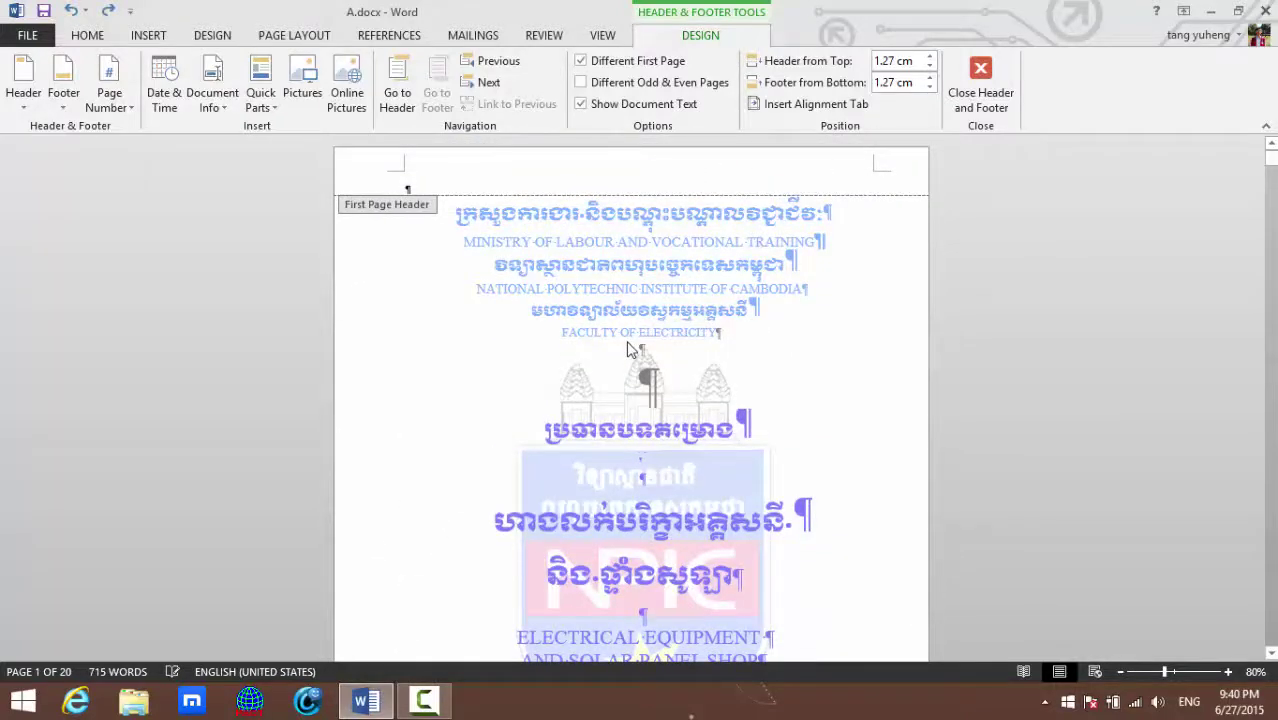
# - Close header editing, hide formatting marks, and check the cover page and logo display cleanly
pyautogui.doubleClick(630, 348)
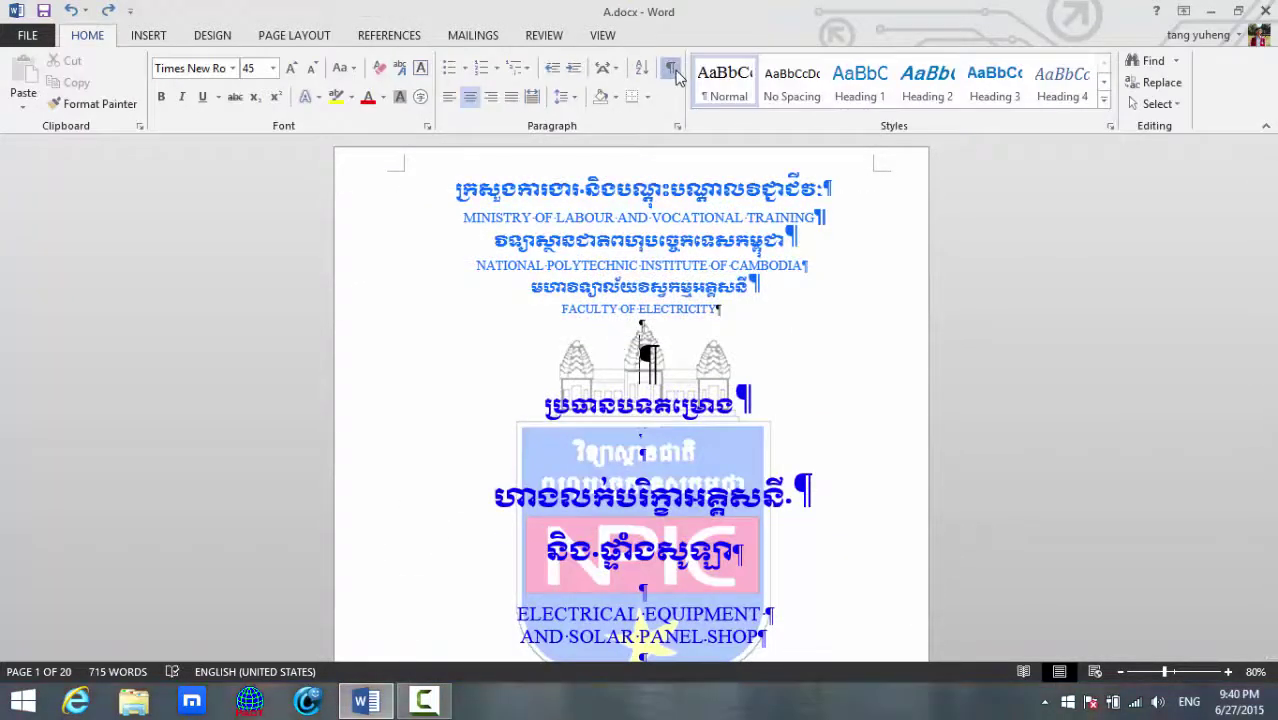
pyautogui.click(676, 76)
pyautogui.click(775, 368)
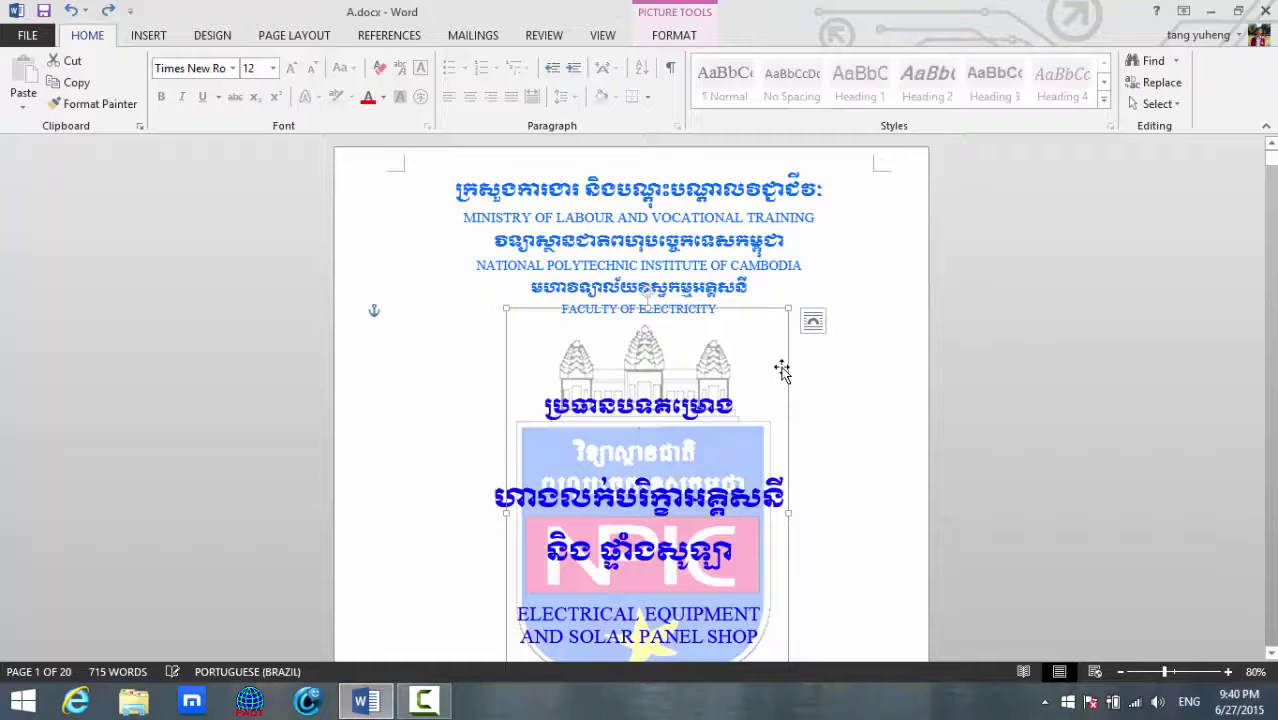
pyautogui.click(895, 377)
pyautogui.scroll(-3, 895, 377)
pyautogui.scroll(-2, 895, 377)
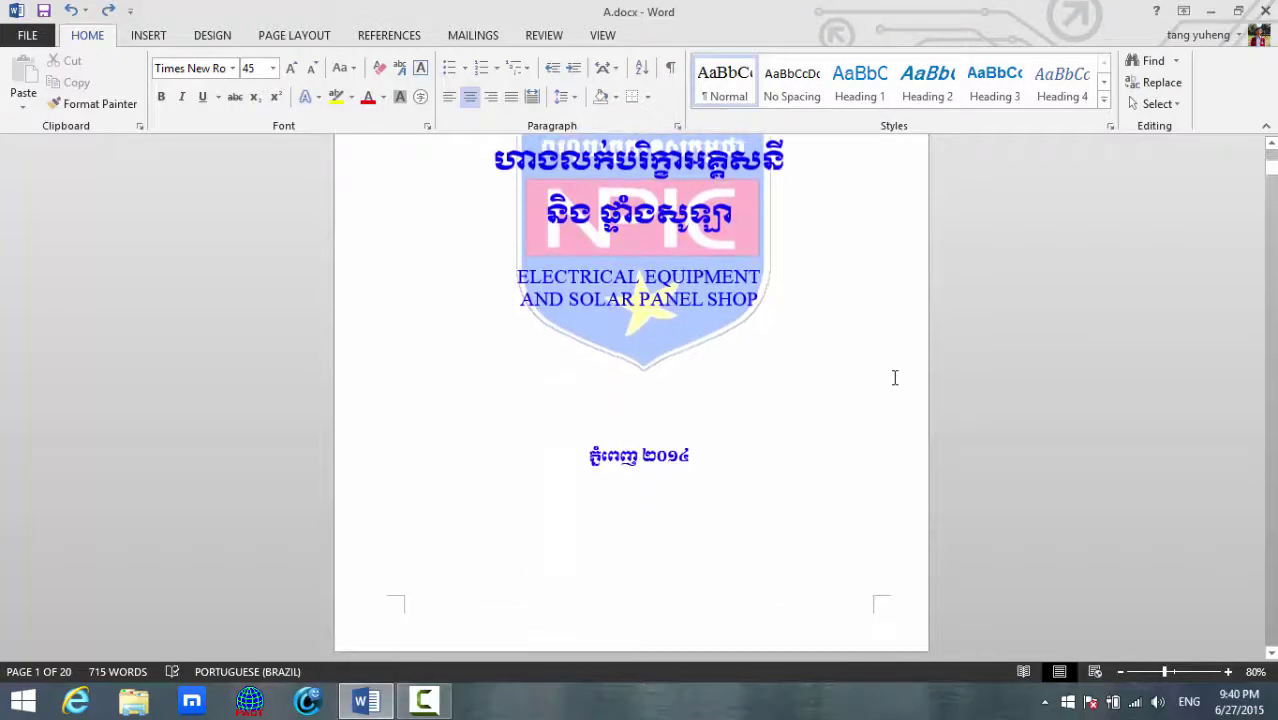
pyautogui.scroll(2, 895, 377)
pyautogui.scroll(3, 895, 377)
pyautogui.scroll(1, 893, 377)
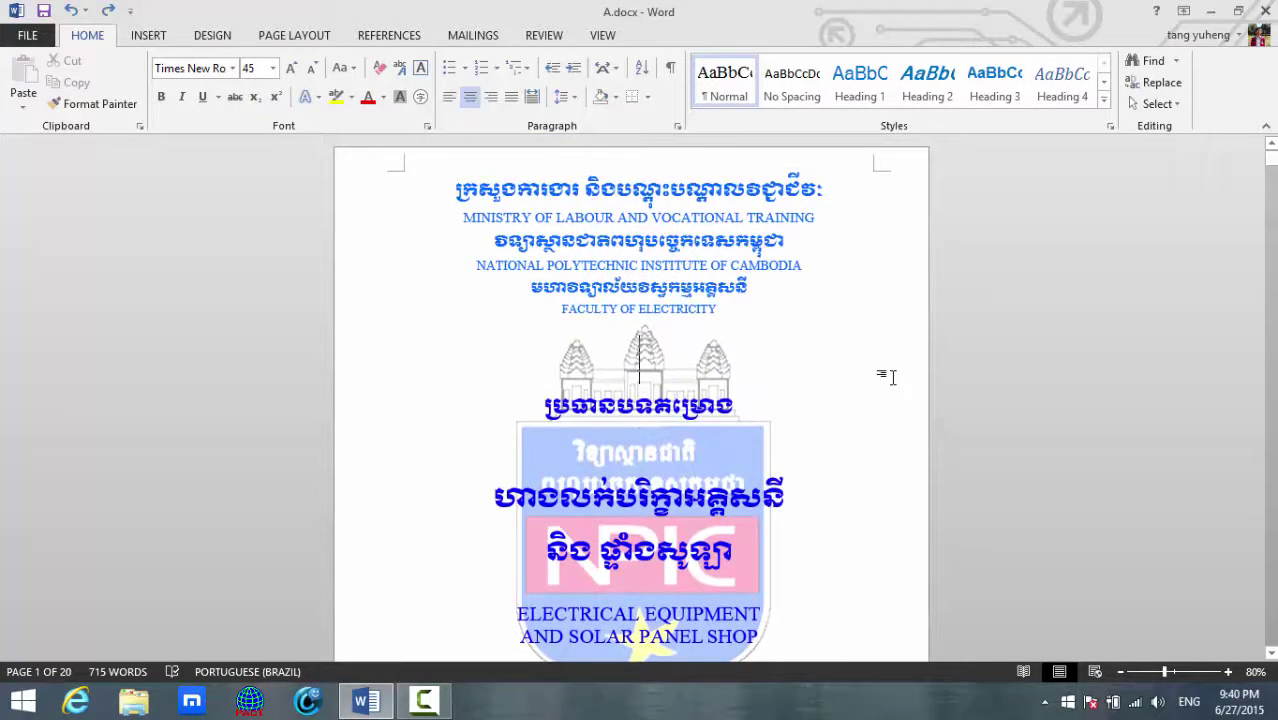